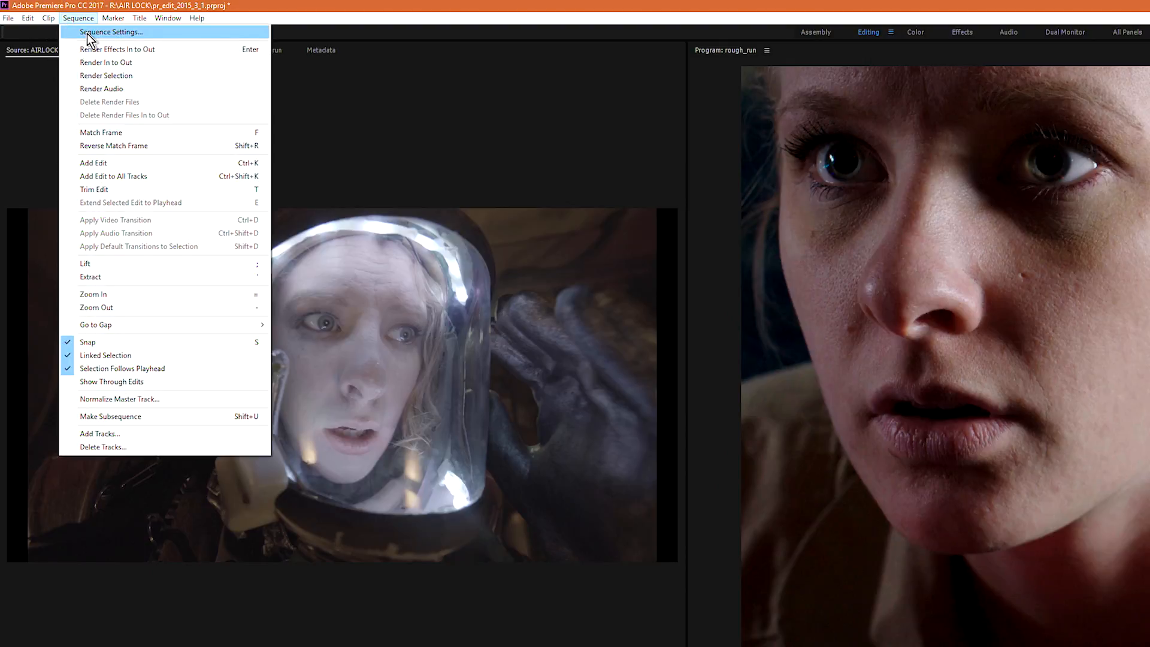
- Review the rough_run sequence's settings, keeping the timebase at 23.976 frames/second and checking the frame size
{"action": "left_click", "coordinate": [87, 34]}
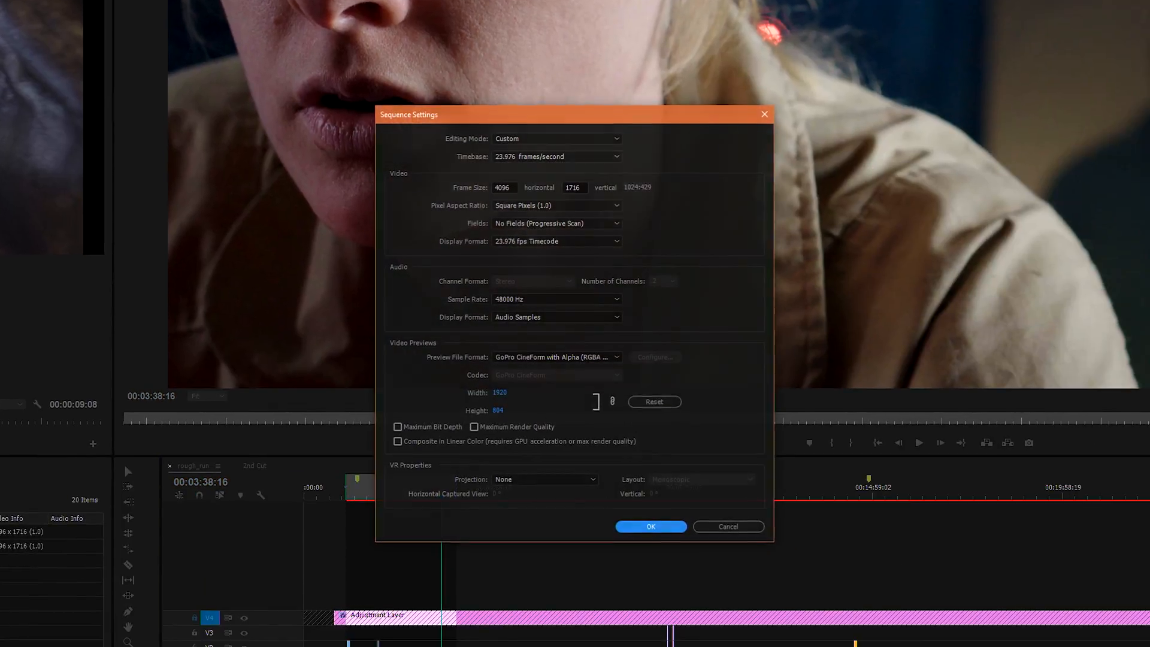
{"action": "left_click", "coordinate": [533, 159]}
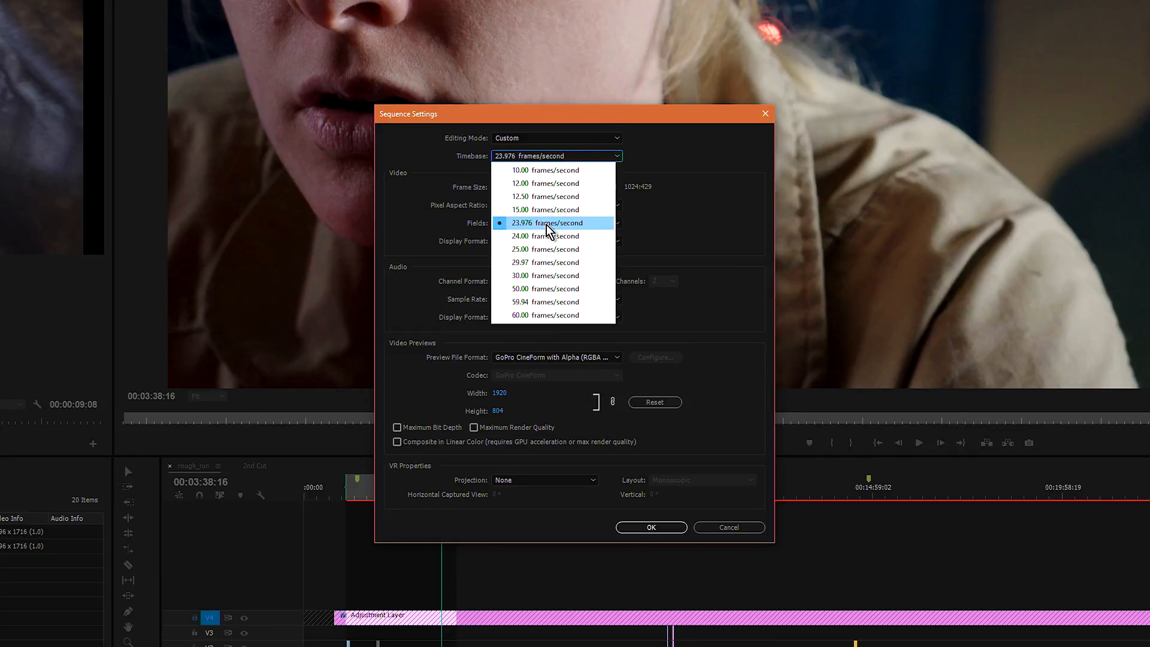
{"action": "left_click", "coordinate": [545, 224]}
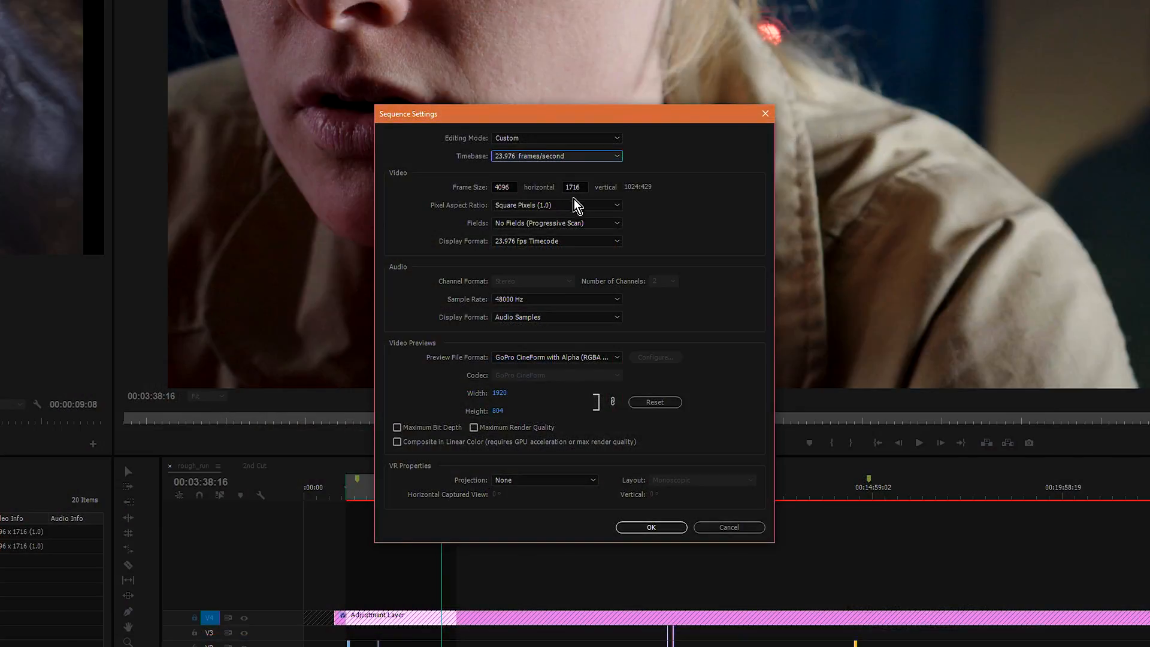
{"action": "left_click", "coordinate": [575, 192]}
{"action": "left_click", "coordinate": [649, 530]}
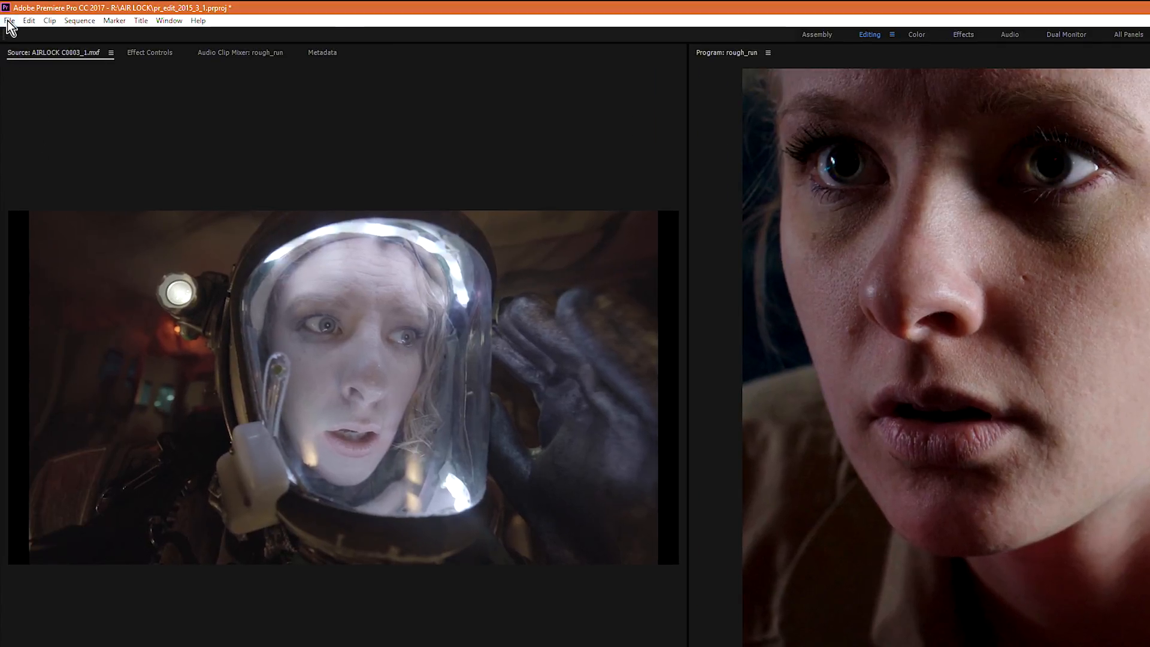
- Start a media export of the sequence in QuickTime format with the GoPro CineForm RGB 12-bit with alpha at Maximum Bit Depth preset
{"action": "left_click", "coordinate": [9, 22]}
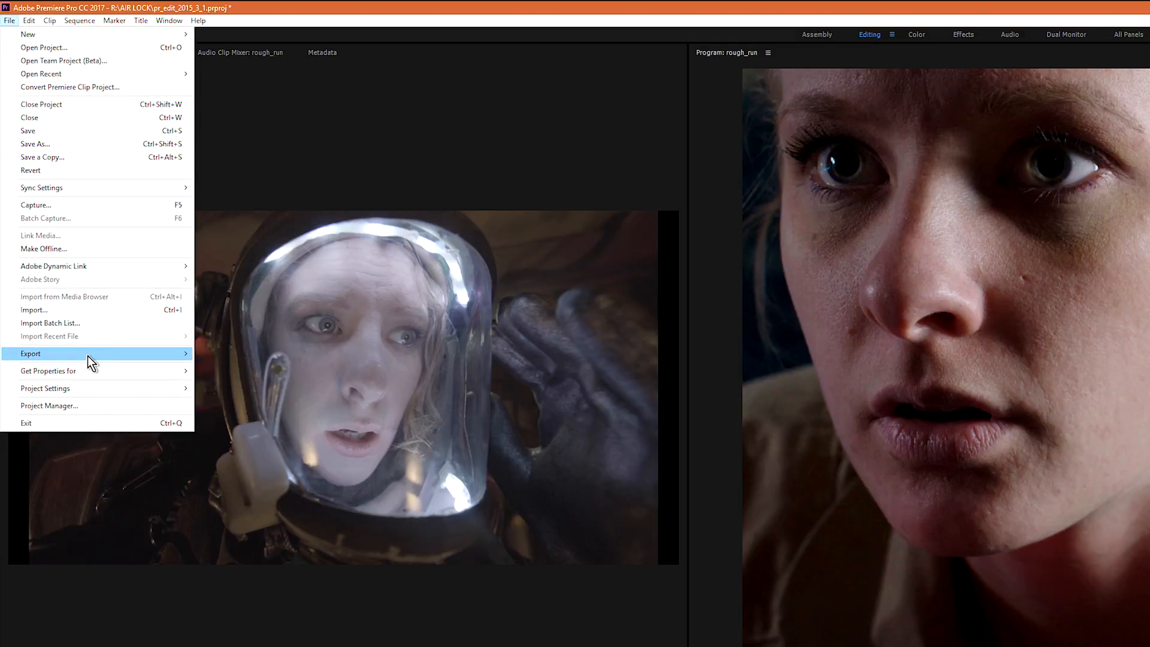
{"action": "left_click", "coordinate": [33, 359]}
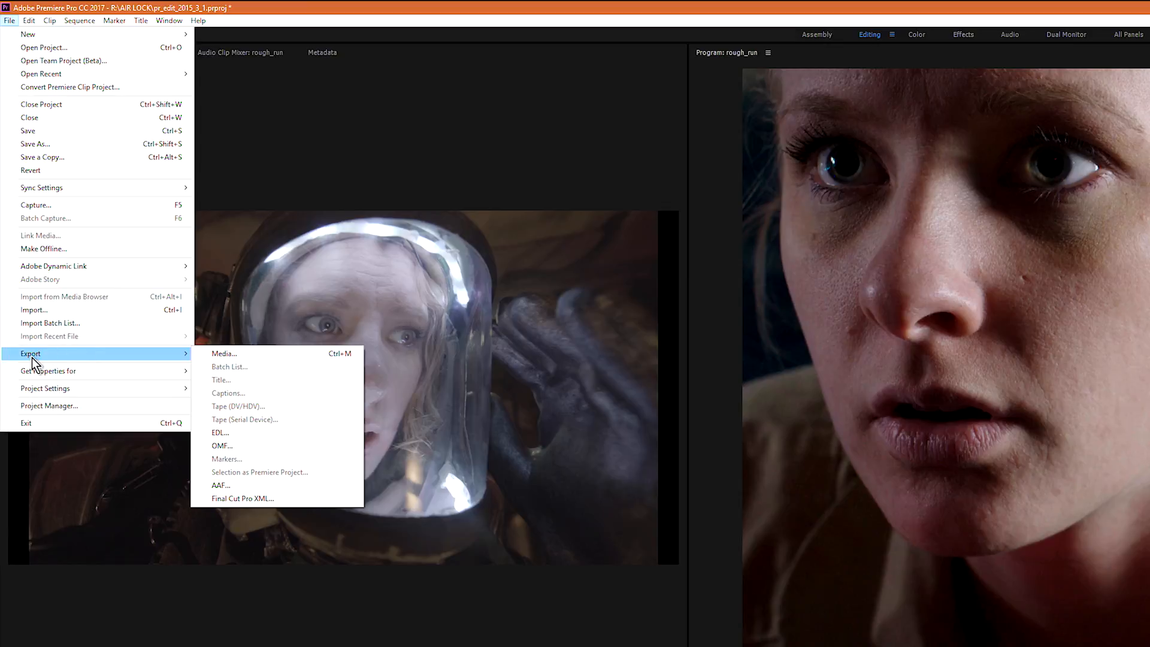
{"action": "mouse_move", "coordinate": [180, 354]}
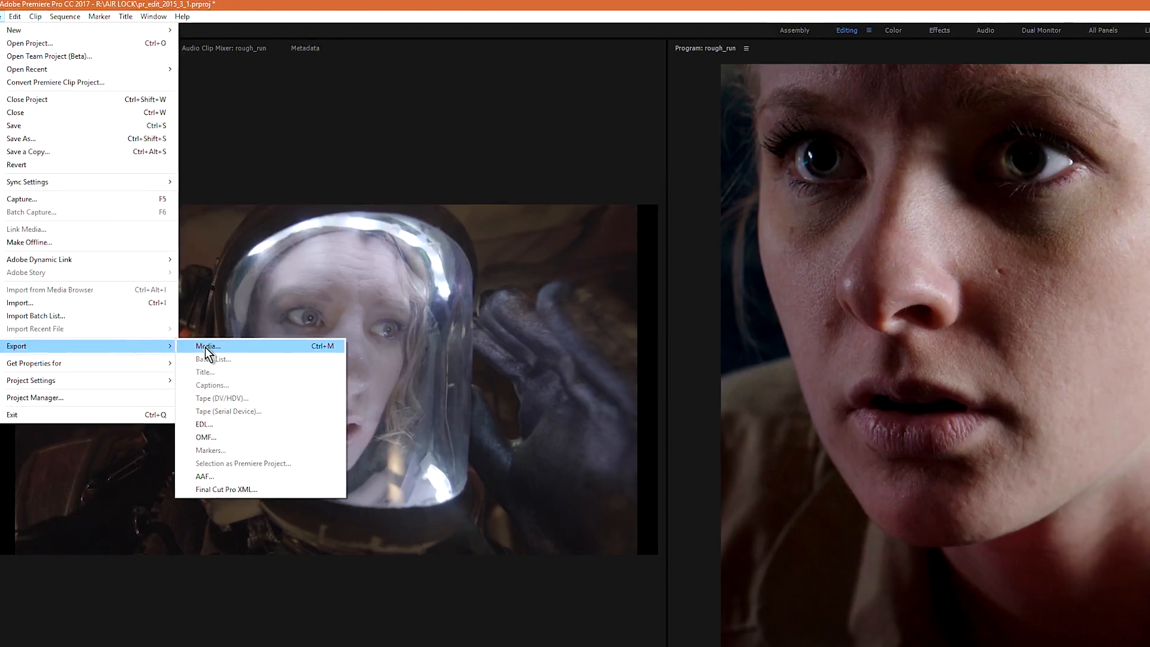
{"action": "left_click", "coordinate": [220, 355]}
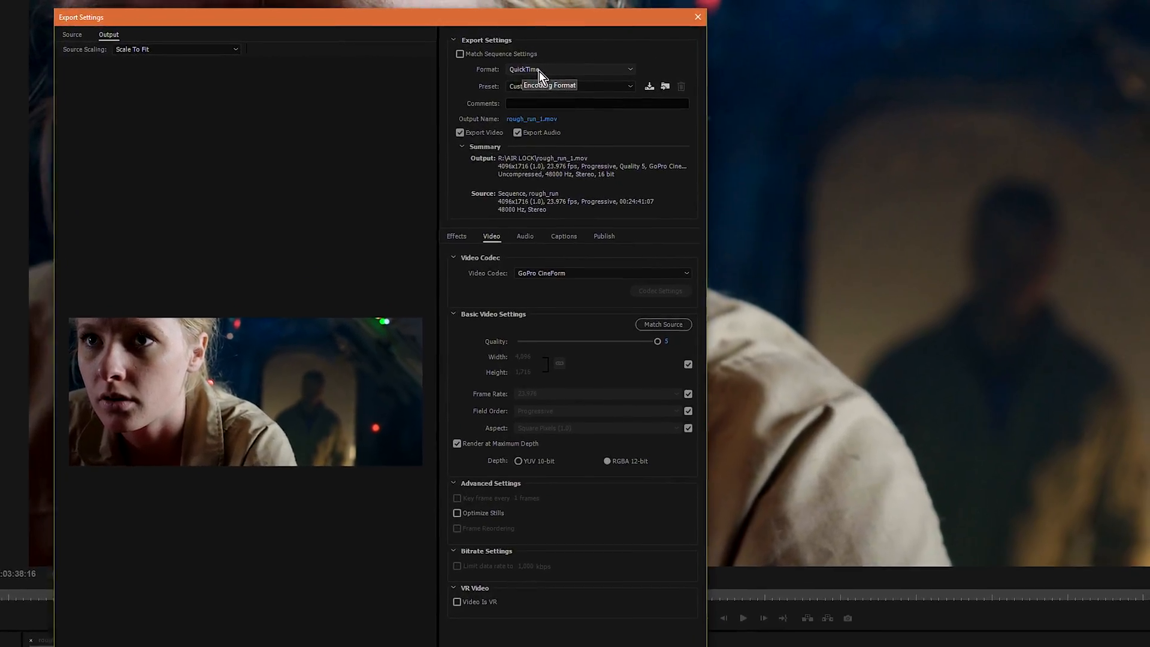
{"action": "left_click", "coordinate": [539, 69]}
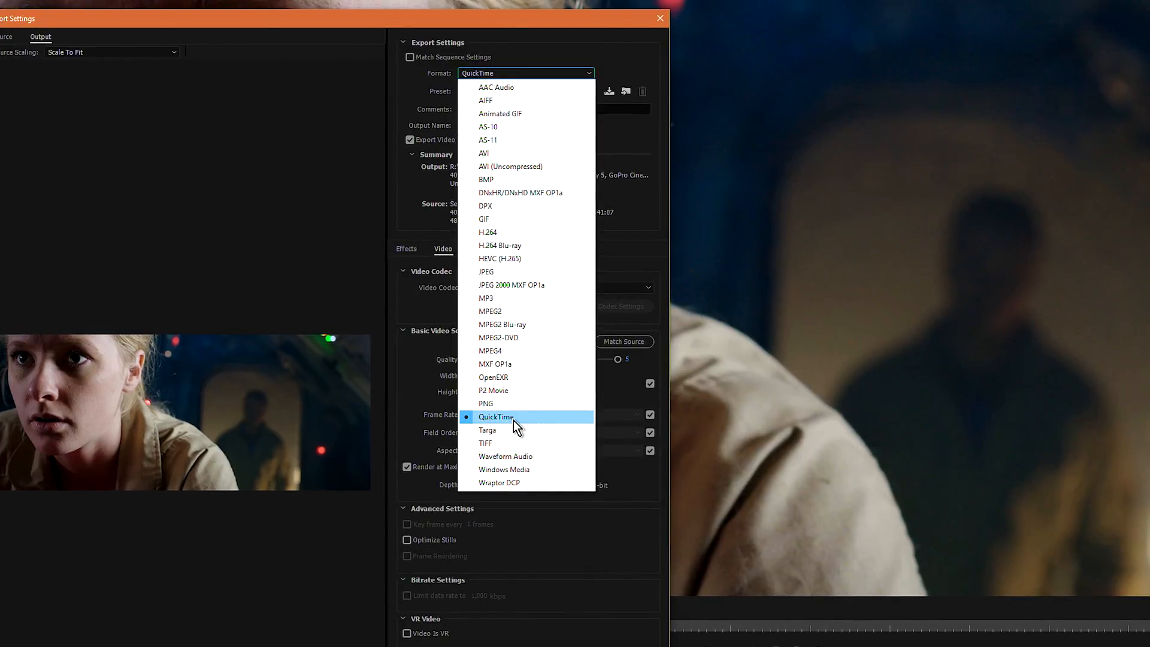
{"action": "left_click", "coordinate": [513, 419]}
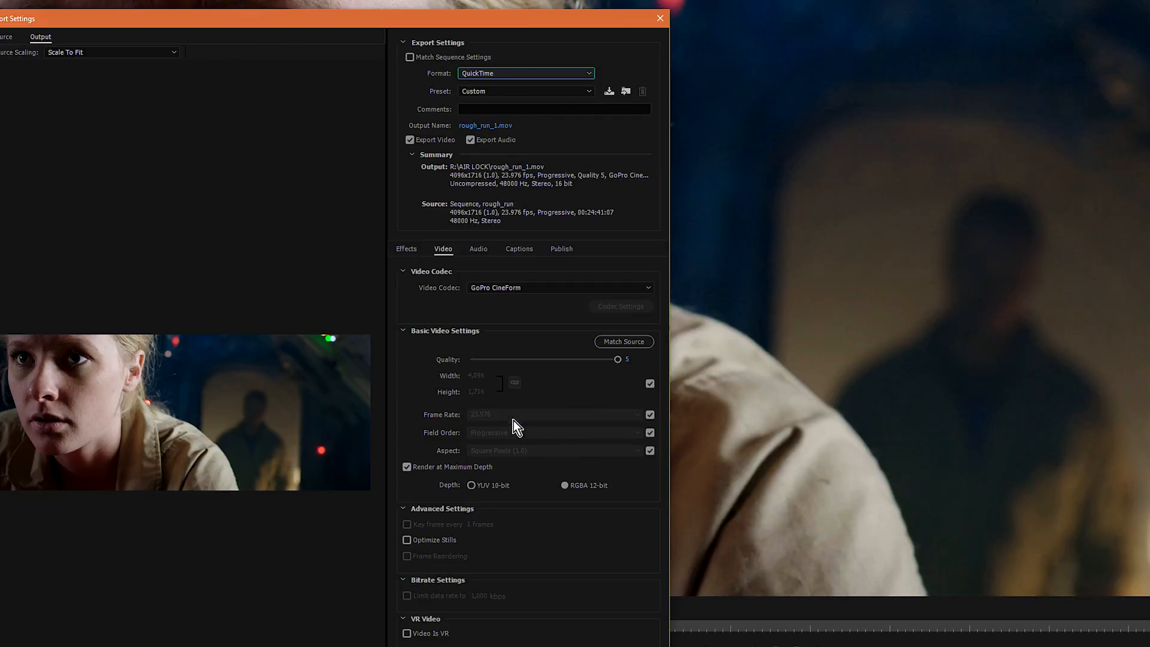
{"action": "left_click", "coordinate": [471, 95]}
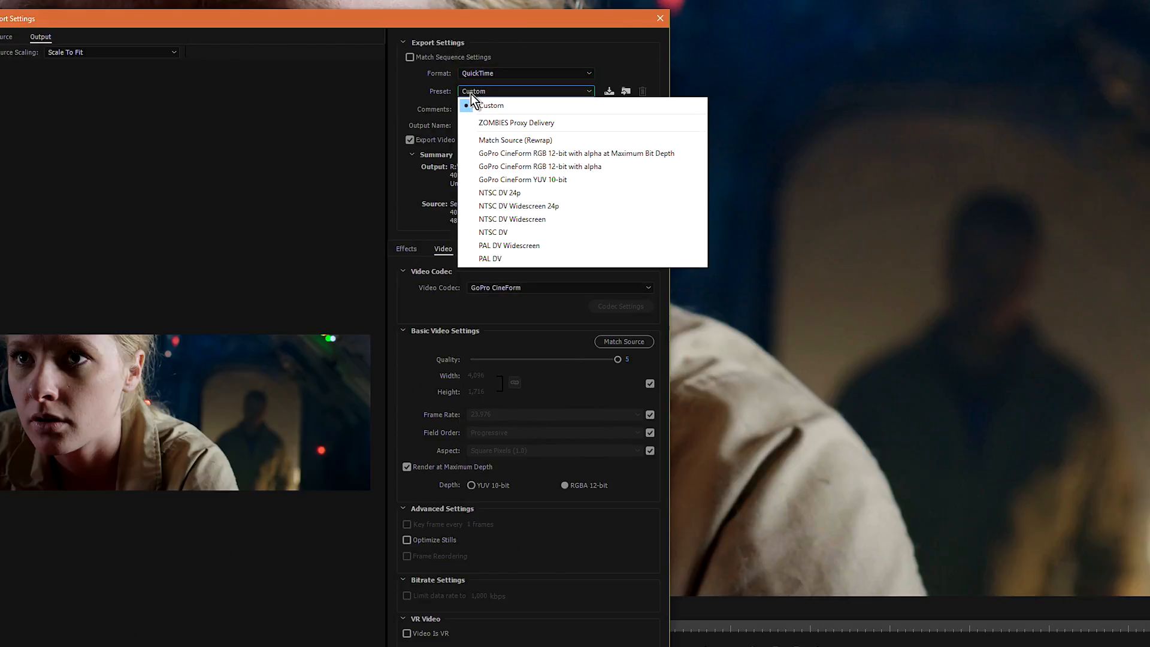
{"action": "left_click", "coordinate": [501, 155]}
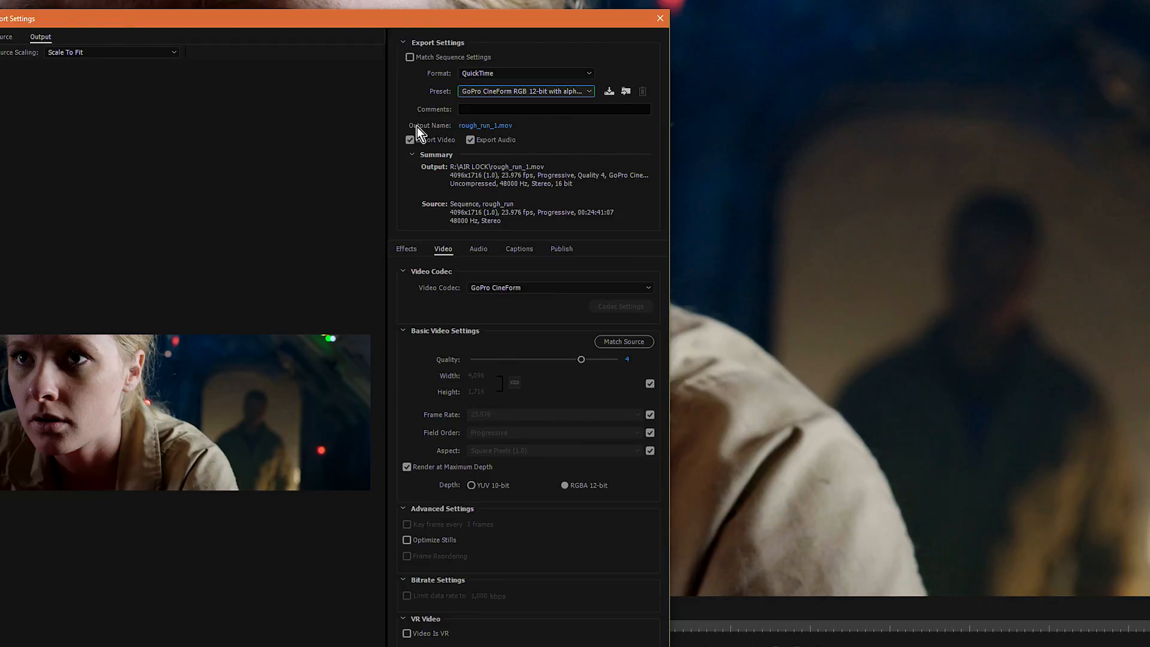
- Set the export's output file to Team 50 Film.mov, saved on the Desktop
{"action": "left_click", "coordinate": [485, 127]}
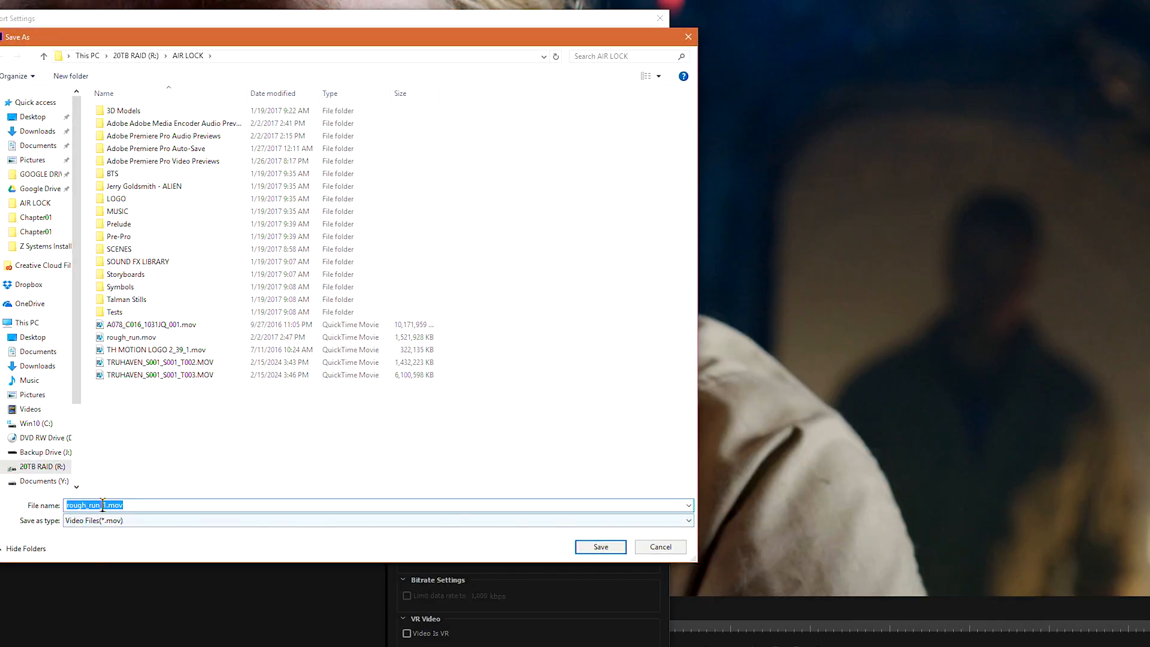
{"action": "left_click", "coordinate": [106, 504]}
{"action": "left_click_drag", "start_coordinate": [108, 505], "coordinate": [47, 509]}
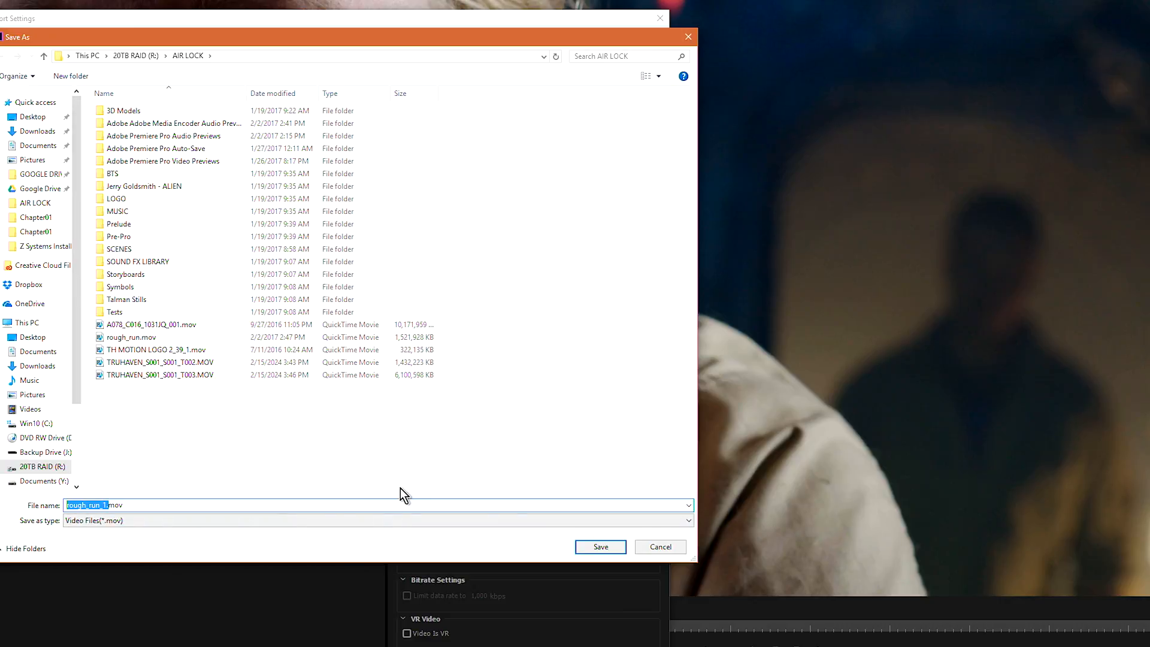
{"action": "type", "text": "Team 50 Film"}
{"action": "left_click", "coordinate": [27, 337]}
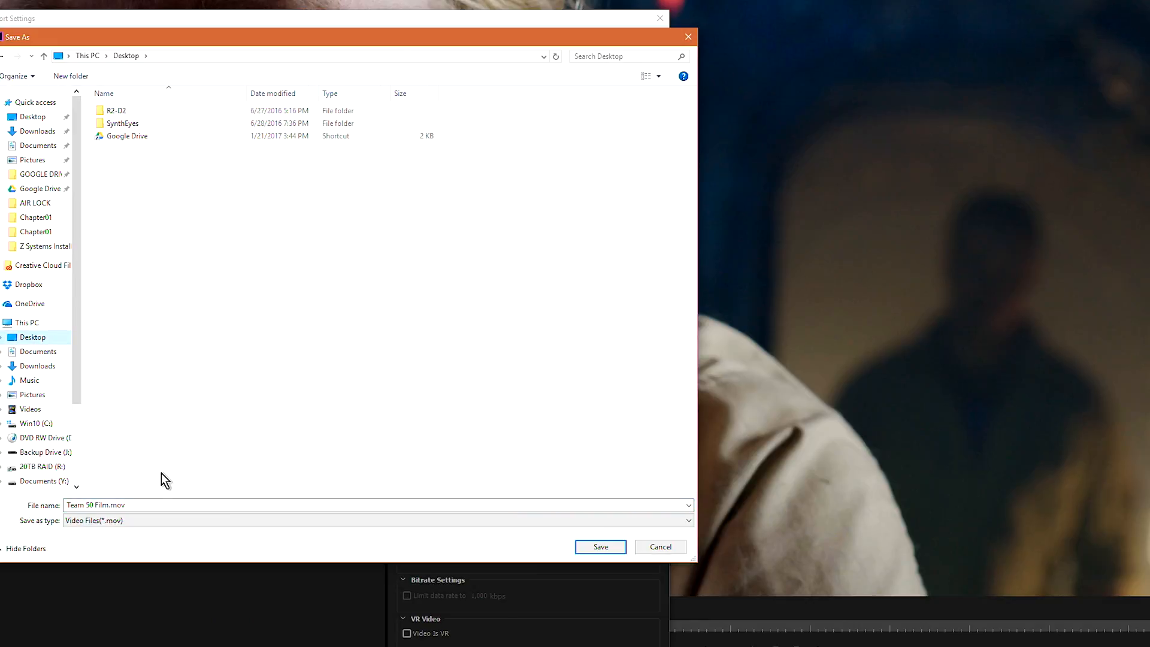
{"action": "left_click", "coordinate": [139, 503]}
{"action": "left_click", "coordinate": [141, 503]}
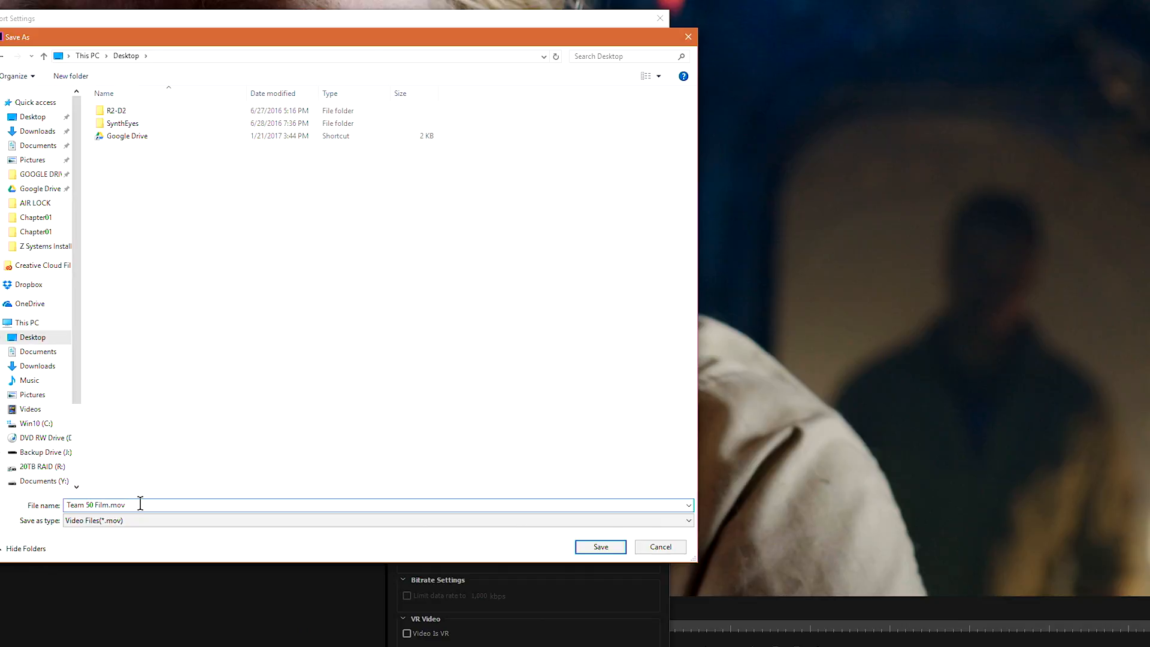
{"action": "left_click", "coordinate": [599, 547]}
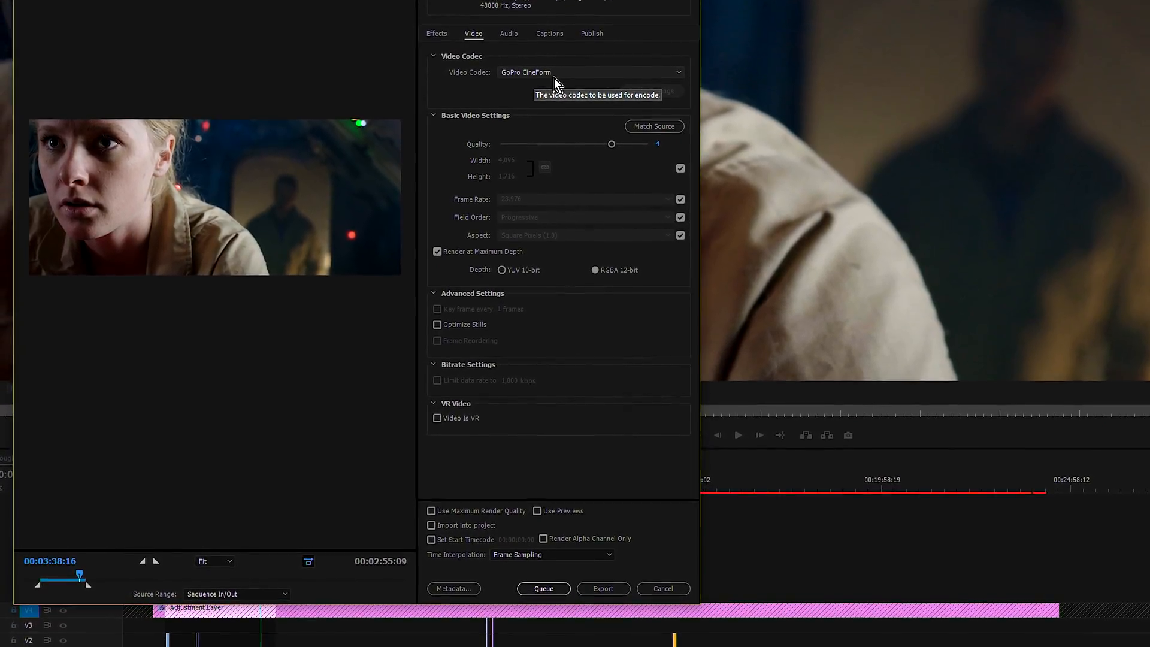
- Keep GoPro CineForm as the video codec, match the video settings to the source, and set the quality to 5
{"action": "left_click", "coordinate": [553, 89]}
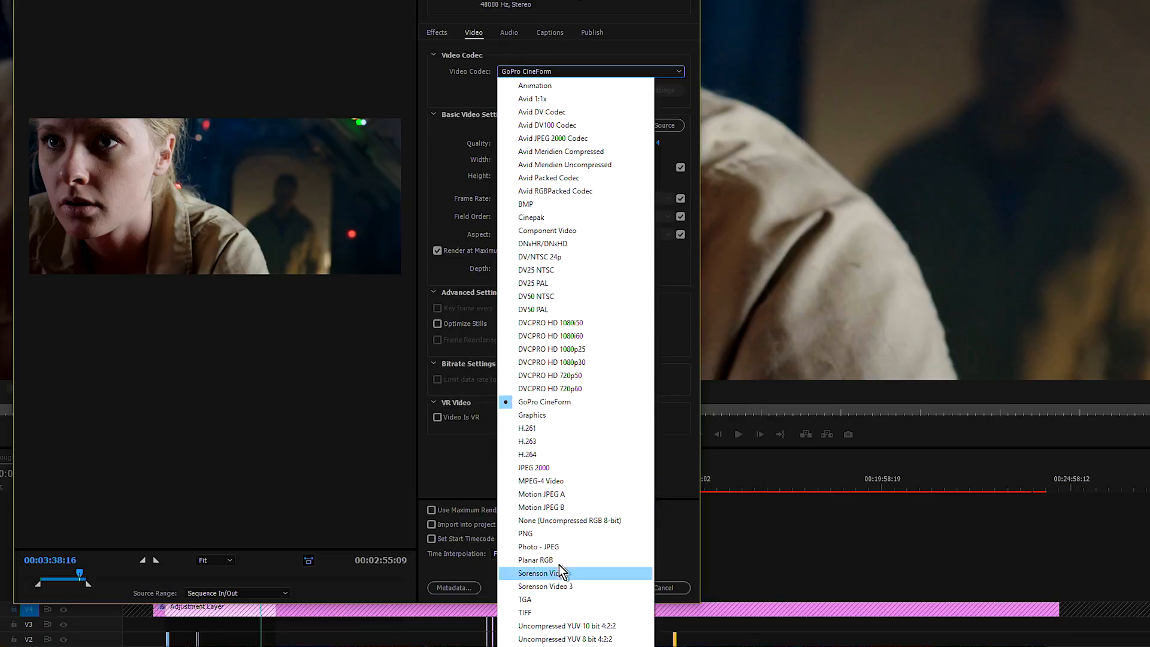
{"action": "left_click", "coordinate": [553, 404]}
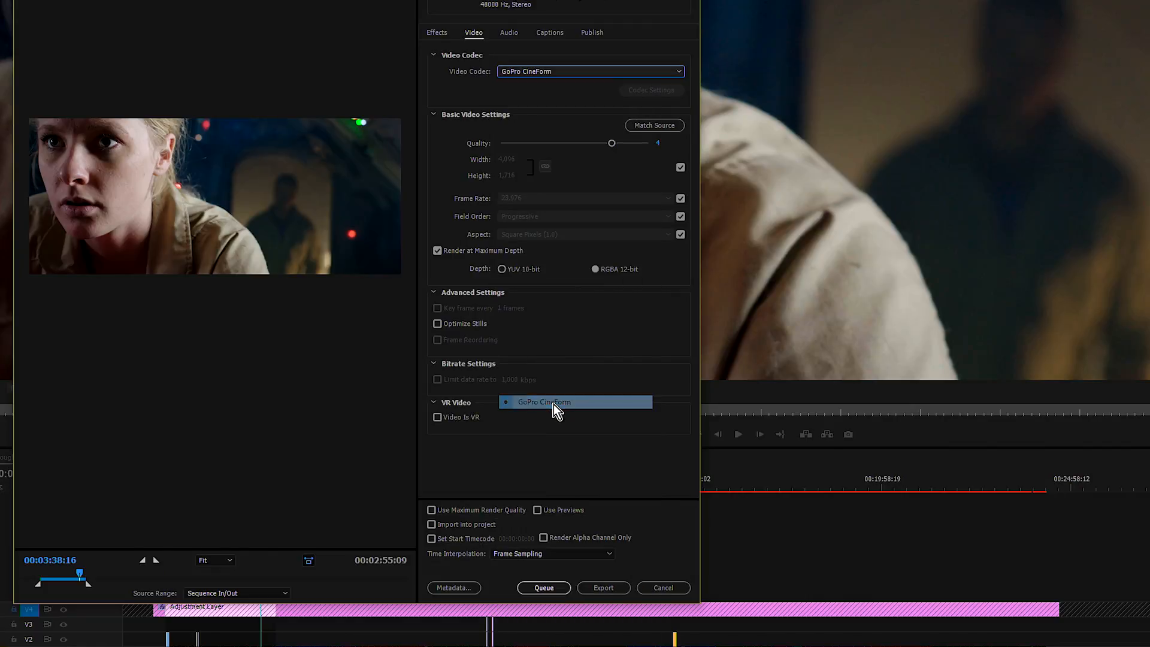
{"action": "left_click", "coordinate": [655, 128]}
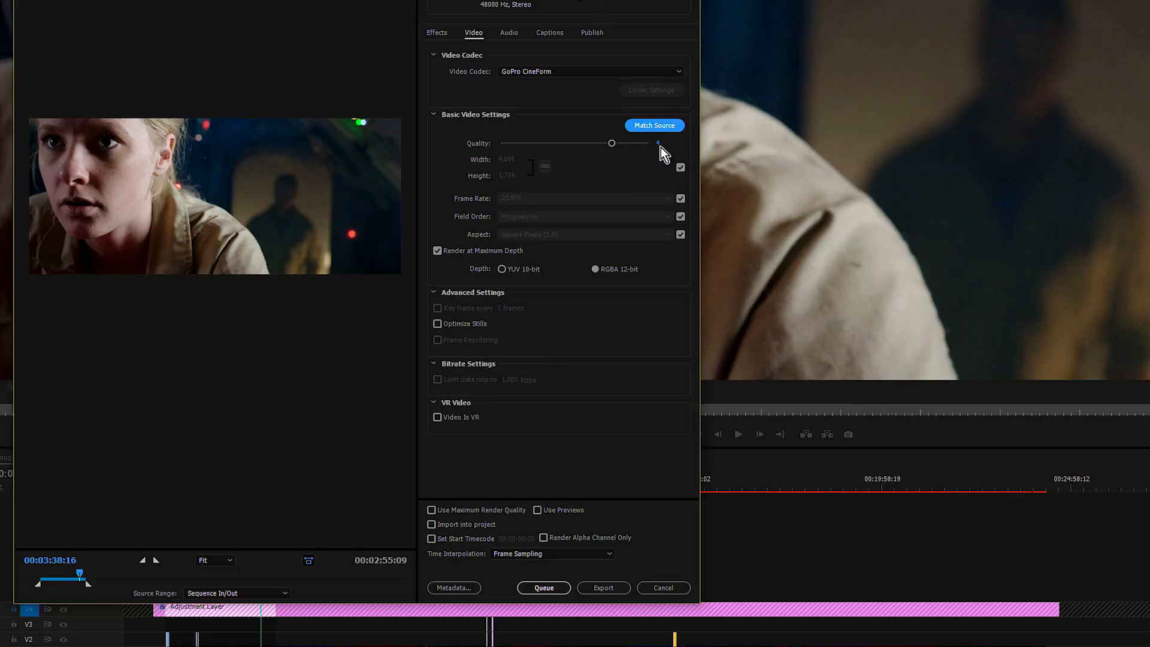
{"action": "left_click", "coordinate": [613, 143]}
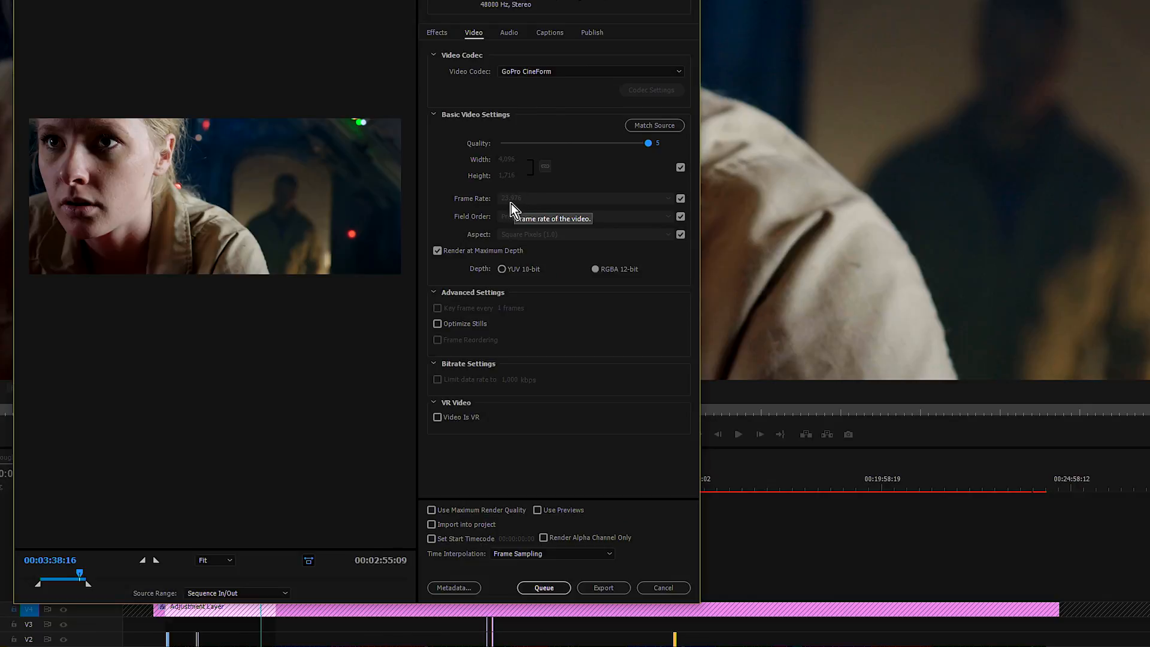
{"action": "left_click", "coordinate": [680, 198]}
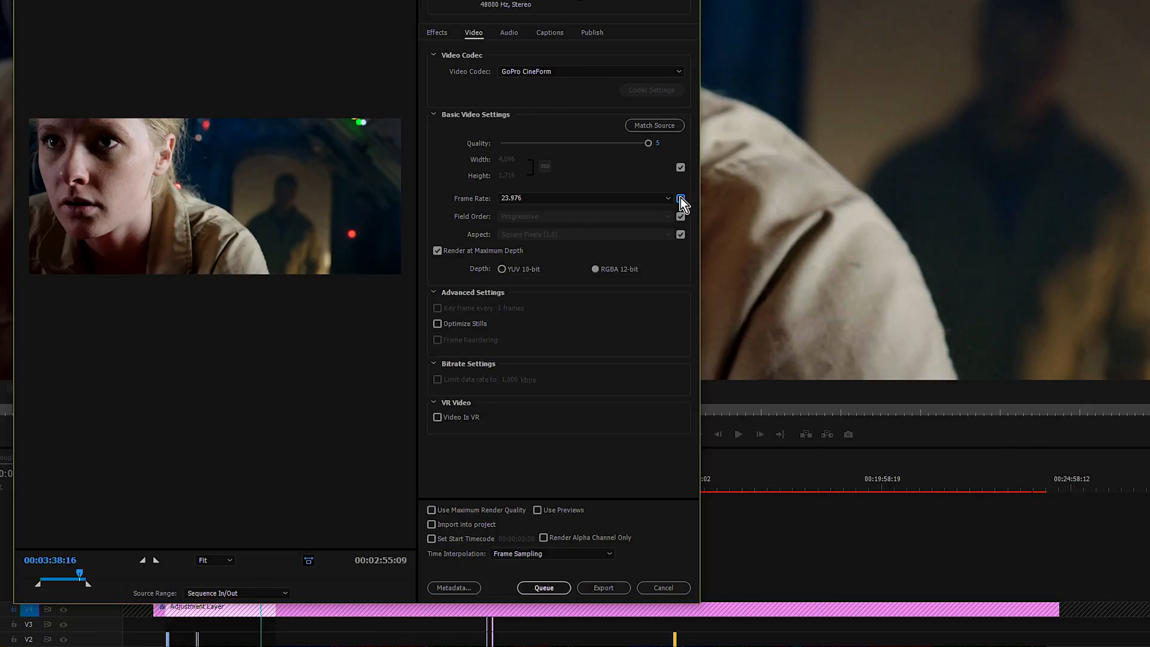
{"action": "left_click", "coordinate": [673, 200]}
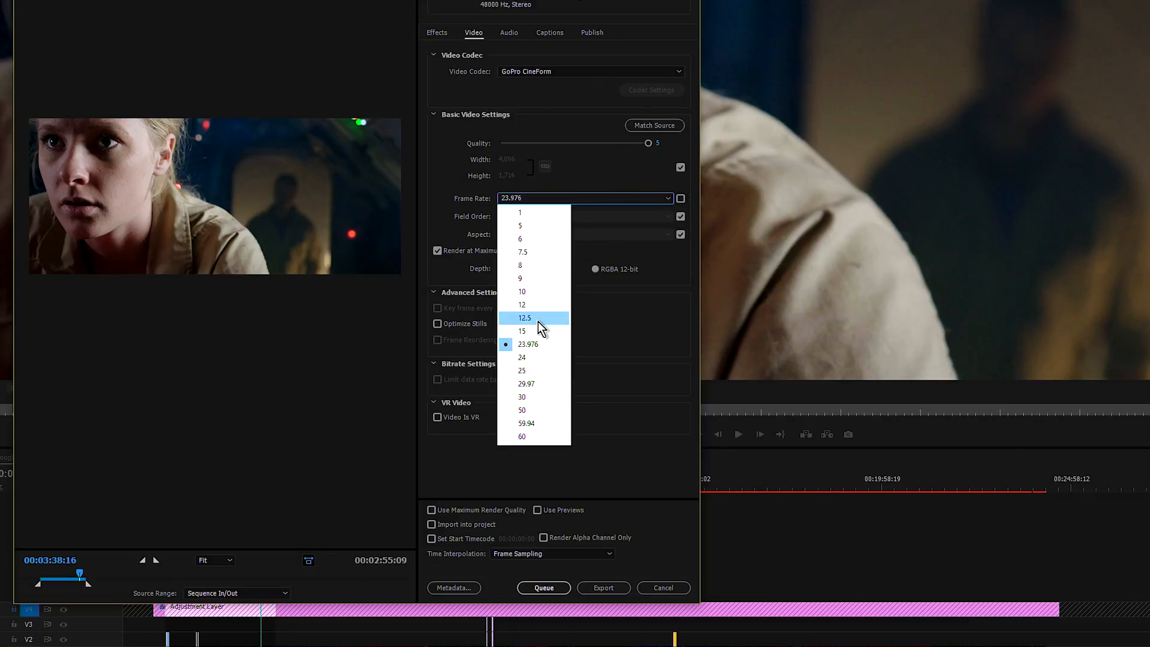
{"action": "left_click", "coordinate": [538, 343]}
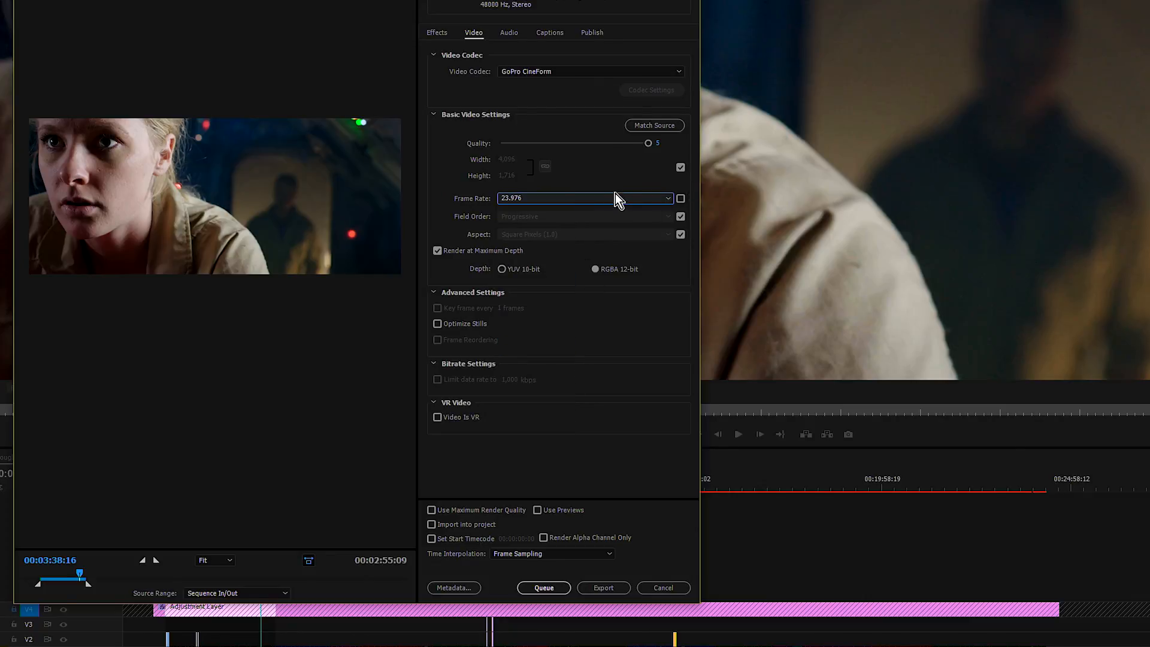
{"action": "left_click", "coordinate": [680, 198]}
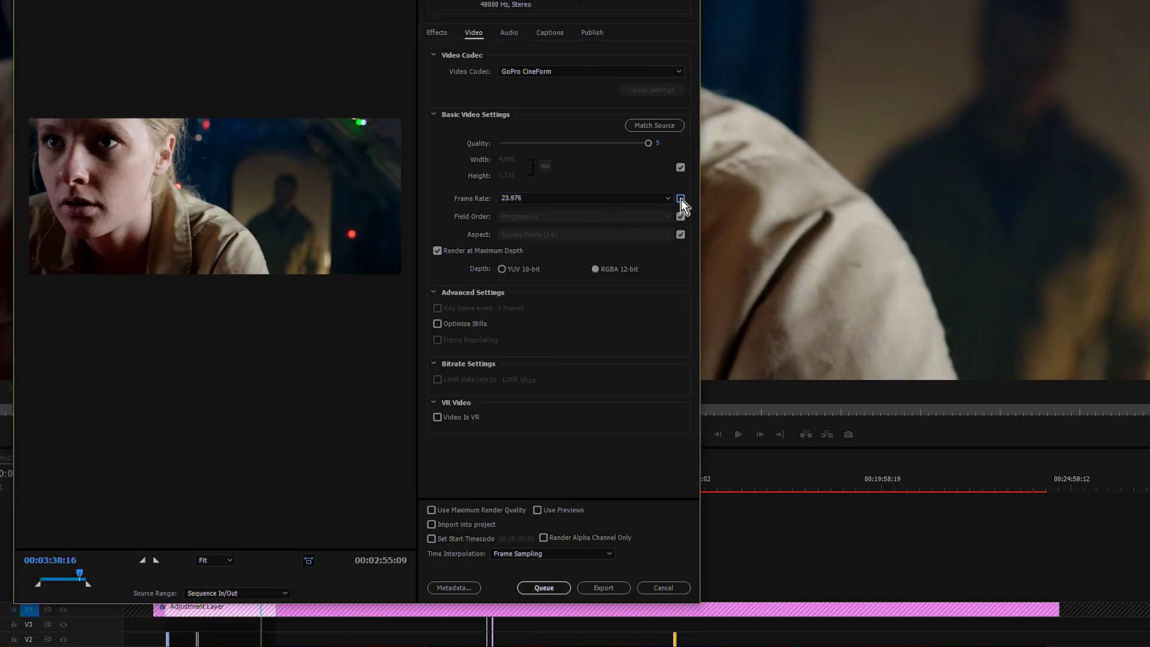
- Release the export's width and height from source matching, and keep Render at Maximum Depth enabled with RGBA 12-bit depth
{"action": "left_click", "coordinate": [681, 169]}
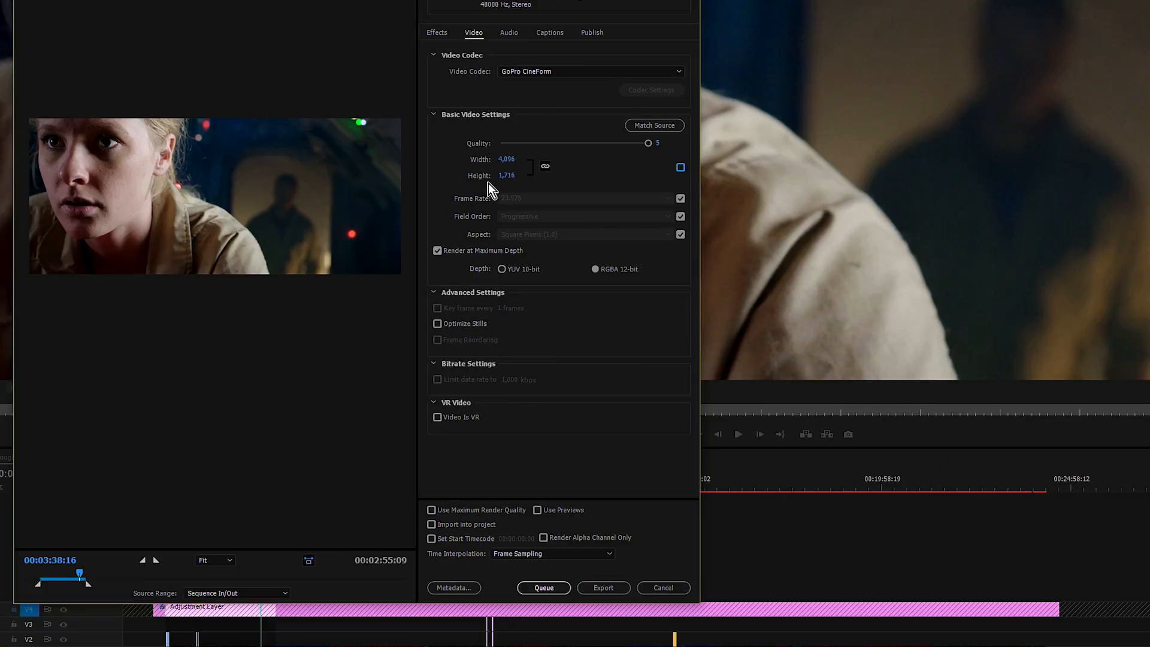
{"action": "left_click", "coordinate": [546, 167]}
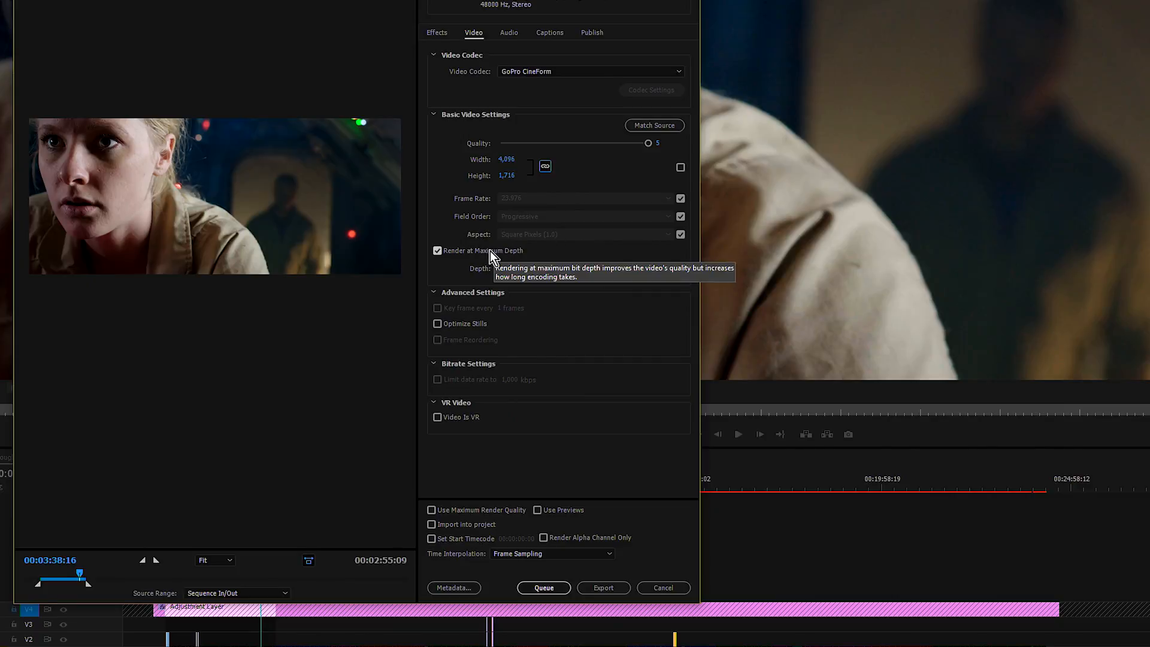
{"action": "left_click", "coordinate": [437, 252]}
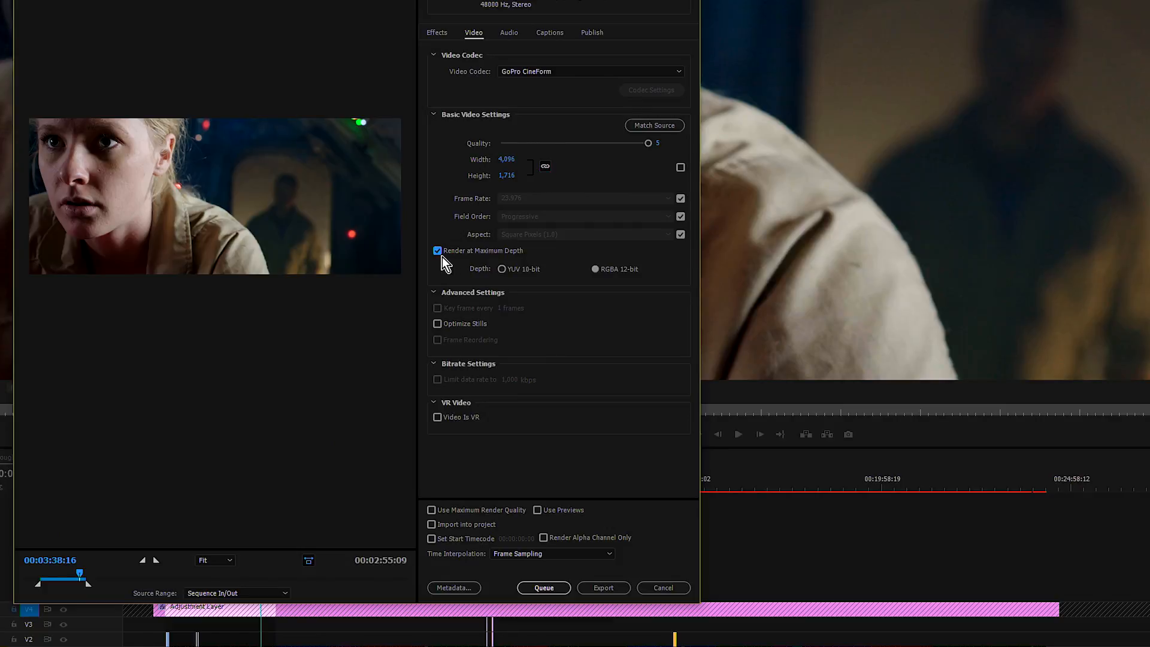
{"action": "left_click", "coordinate": [441, 255]}
{"action": "left_click", "coordinate": [595, 269]}
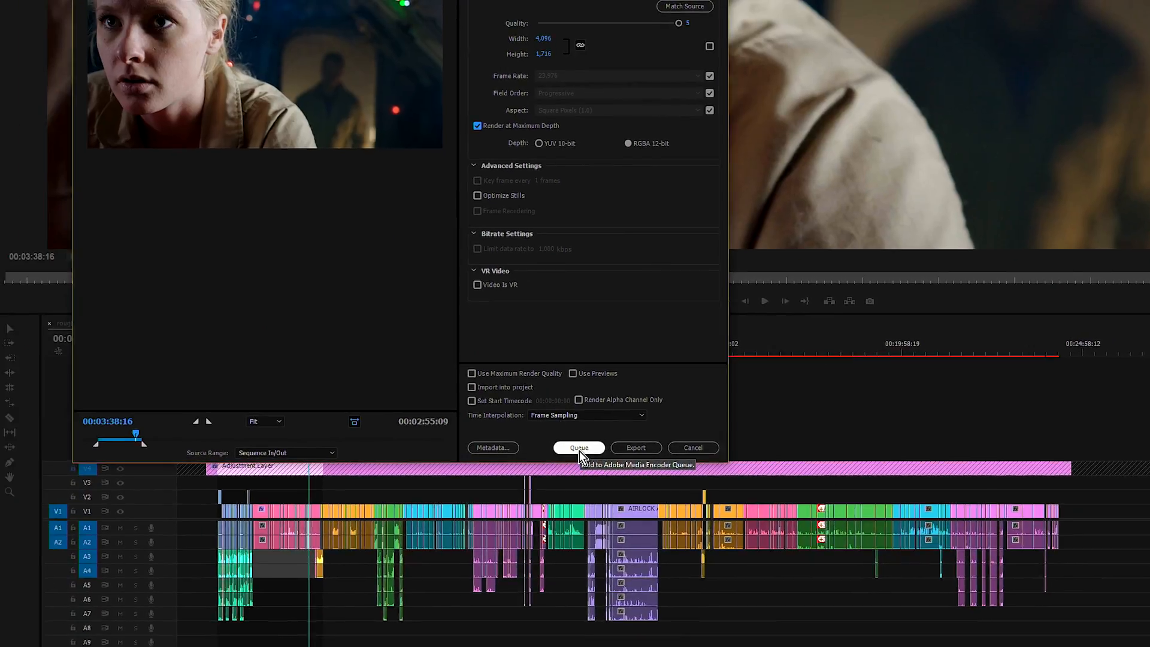
- Send the export to the Adobe Media Encoder queue and set the renderer to Mercury Playback Engine GPU Acceleration (CUDA)
{"action": "left_click", "coordinate": [579, 447]}
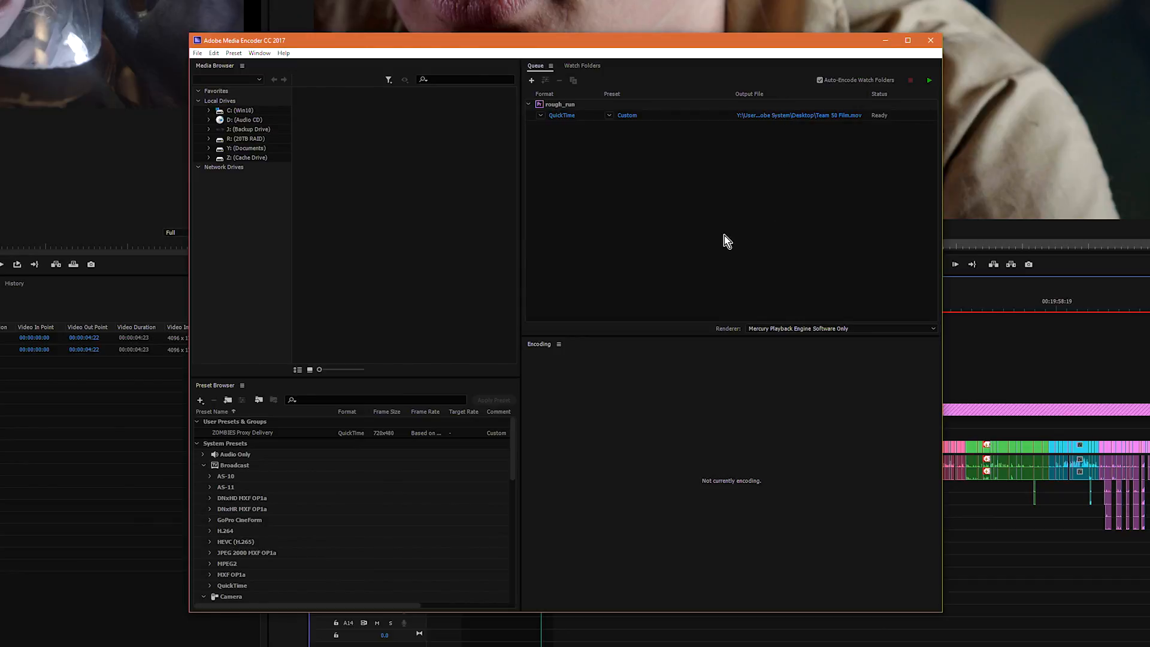
{"action": "left_click", "coordinate": [768, 330]}
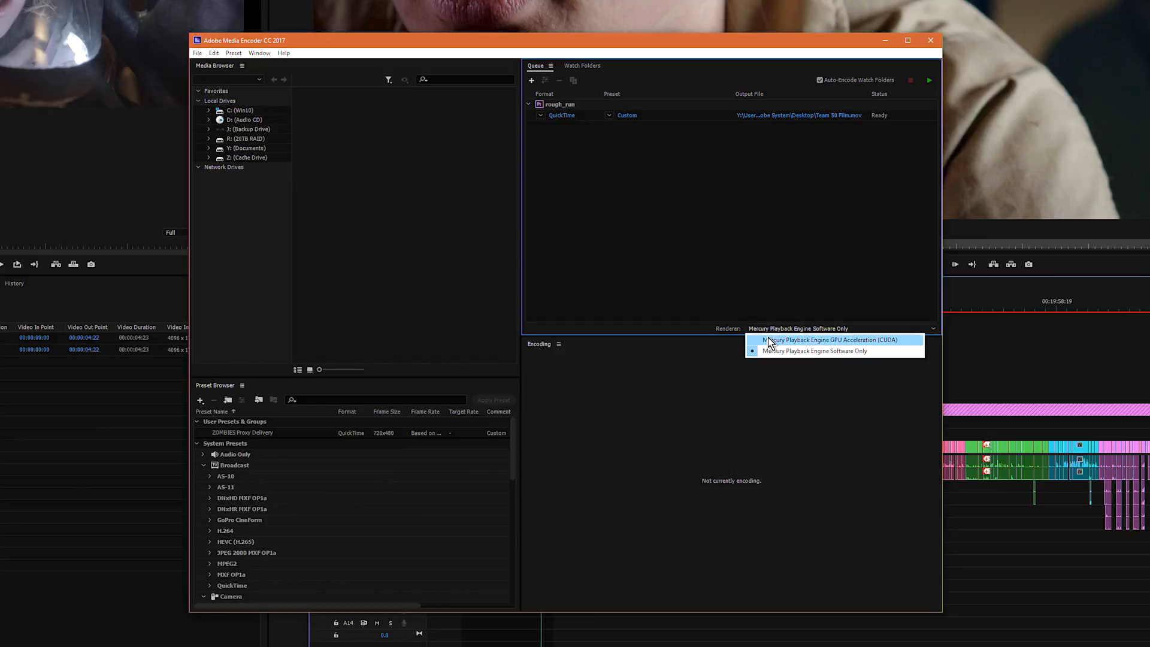
{"action": "left_click", "coordinate": [767, 339]}
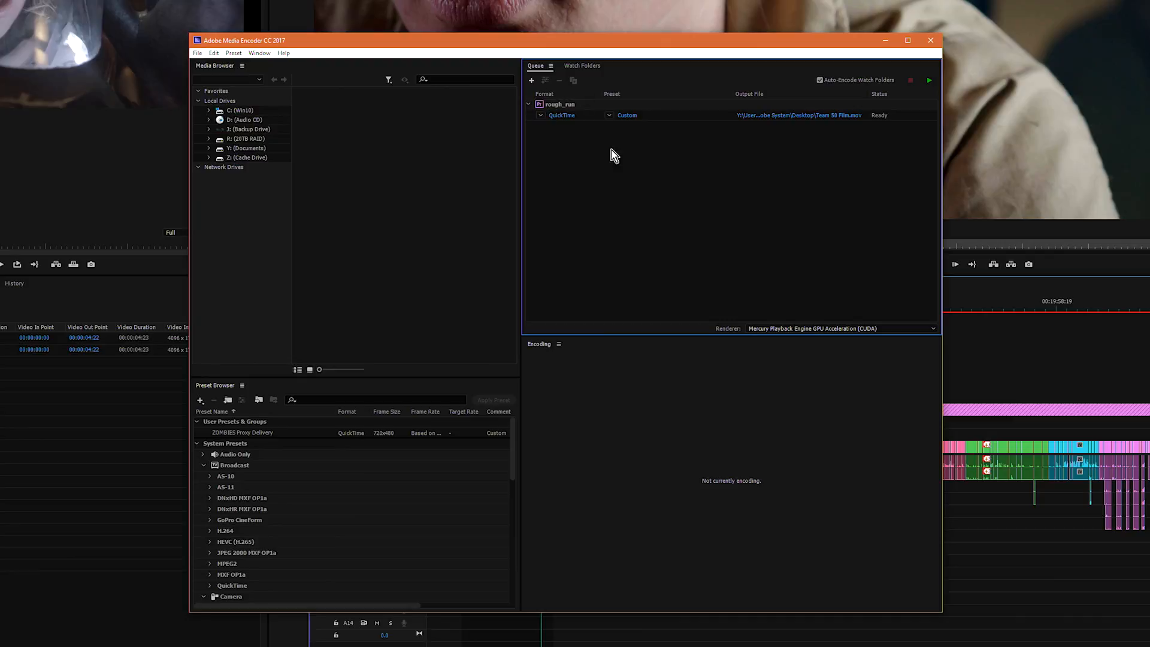
- Switch the renderer to Mercury Playback Engine Software Only and back to GPU Acceleration (CUDA), and start encoding the queue
{"action": "left_click", "coordinate": [781, 329]}
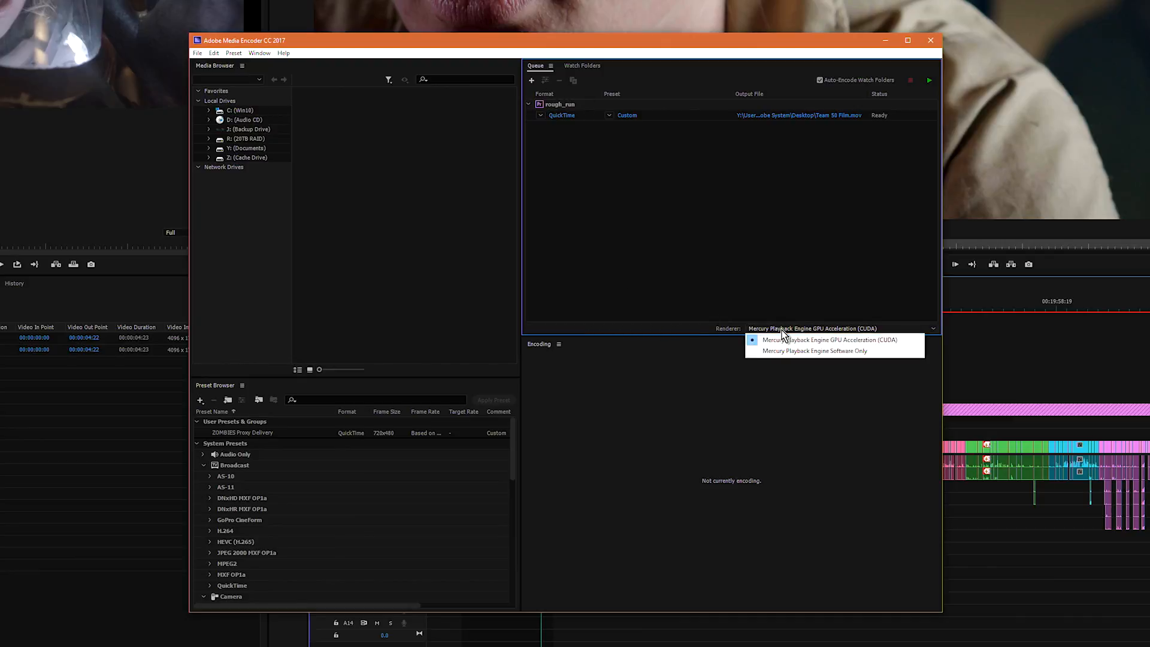
{"action": "left_click", "coordinate": [784, 351]}
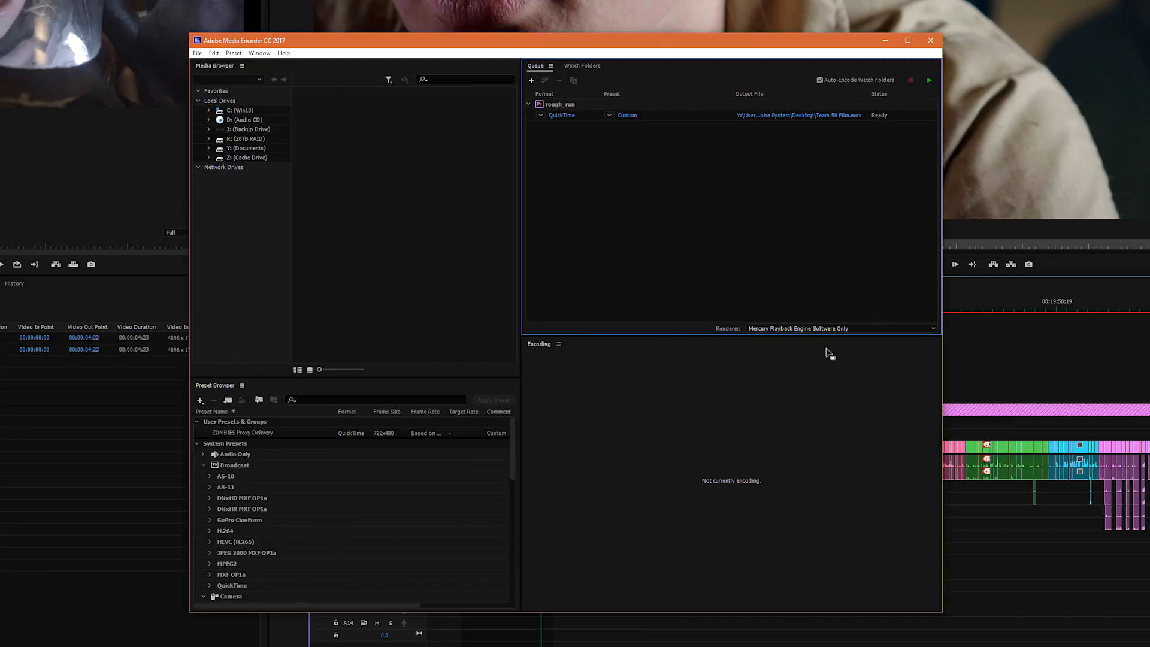
{"action": "left_click", "coordinate": [786, 328]}
{"action": "left_click", "coordinate": [788, 341]}
{"action": "left_click", "coordinate": [929, 83]}
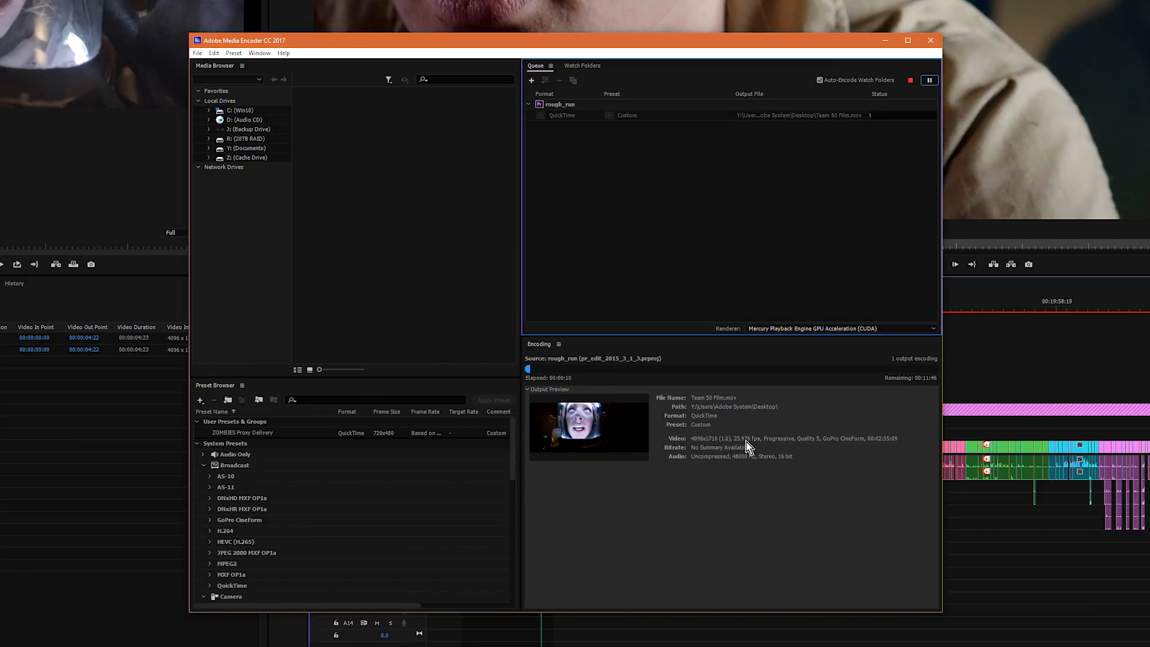
{"action": "left_click", "coordinate": [778, 441]}
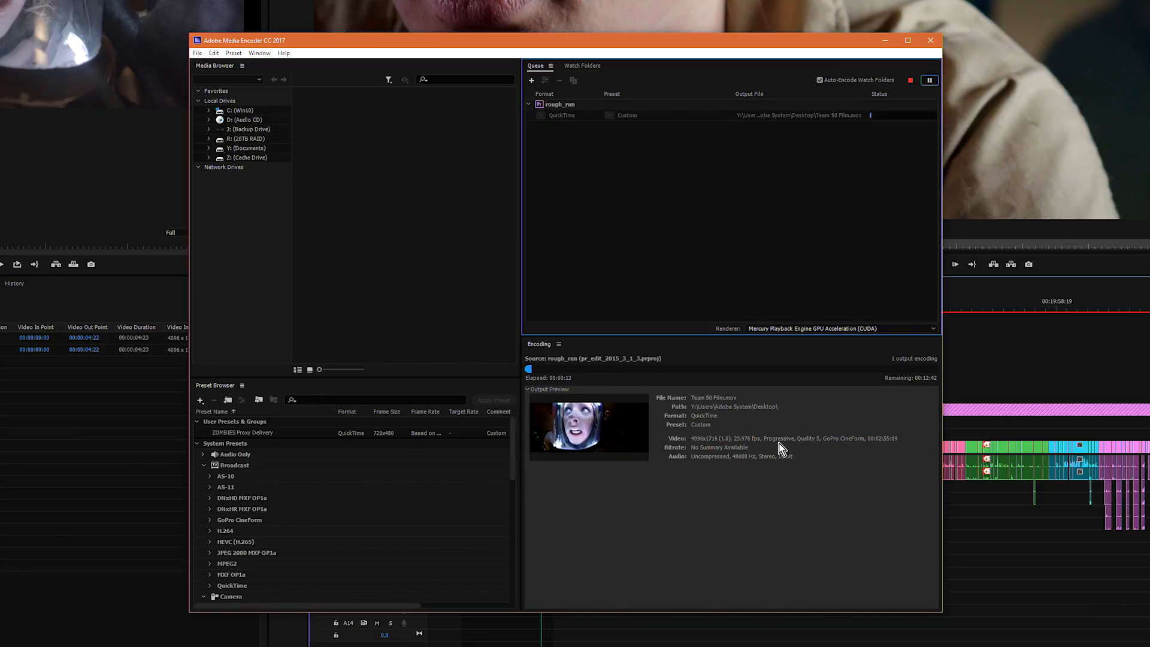
{"action": "left_click", "coordinate": [844, 449]}
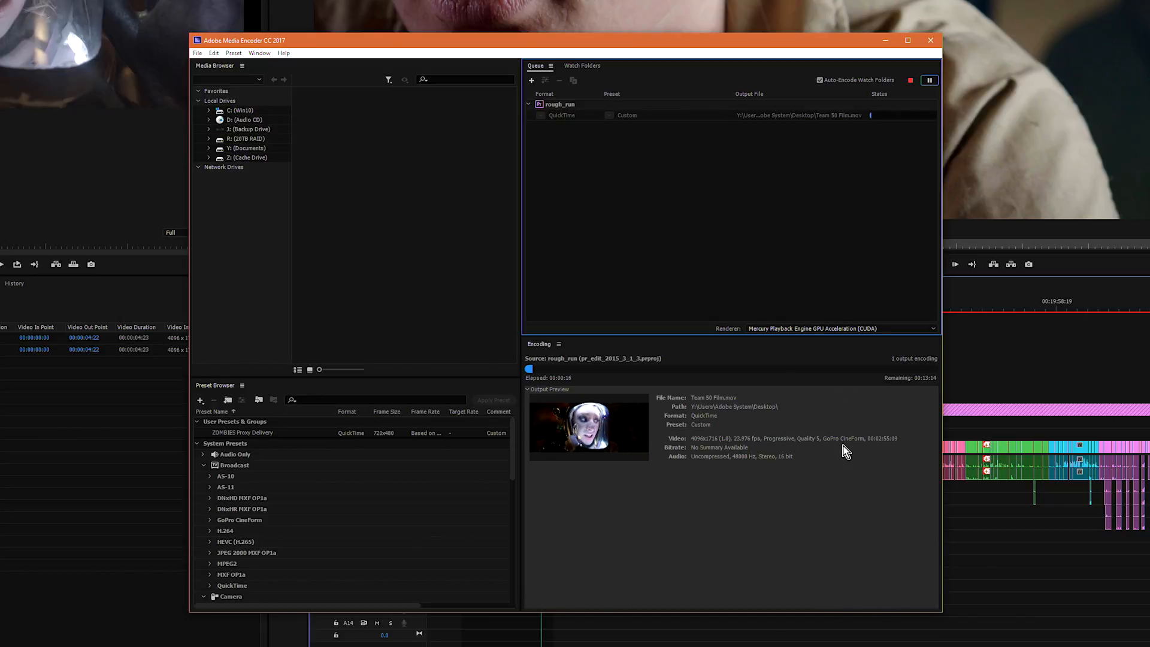
{"action": "left_click", "coordinate": [885, 444]}
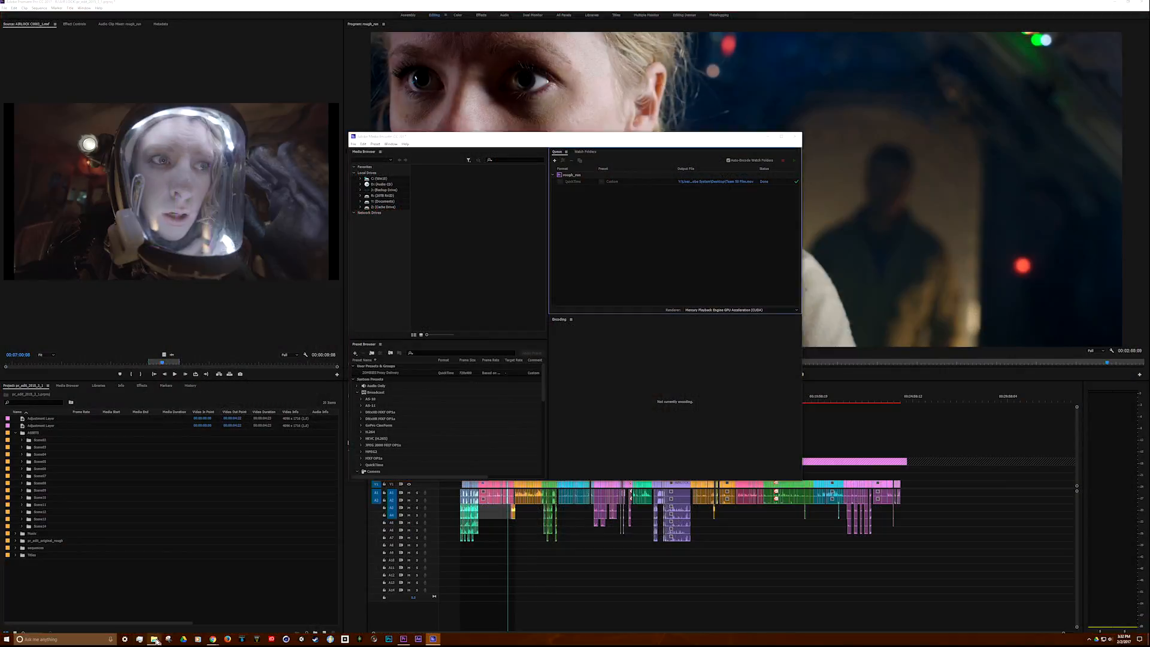
- Switch to File Explorer, select Team 50 Film.mov in the Desktop folder, and display the folder contents as extra large icons
{"action": "left_click", "coordinate": [155, 639]}
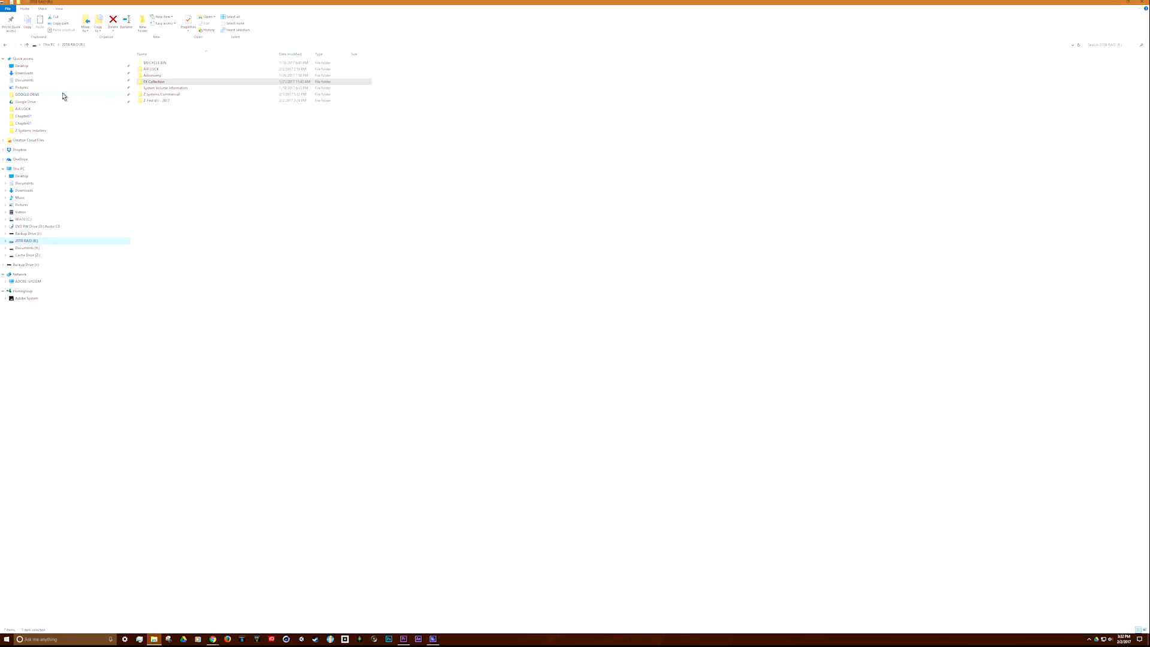
{"action": "left_click", "coordinate": [22, 67]}
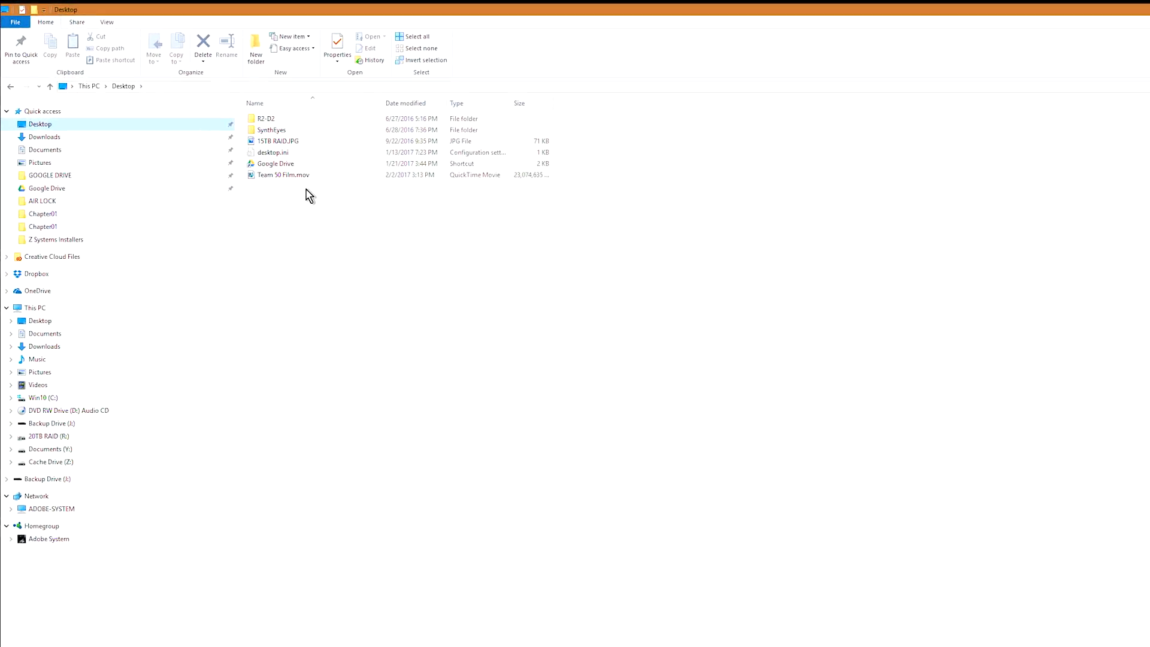
{"action": "left_click", "coordinate": [282, 173]}
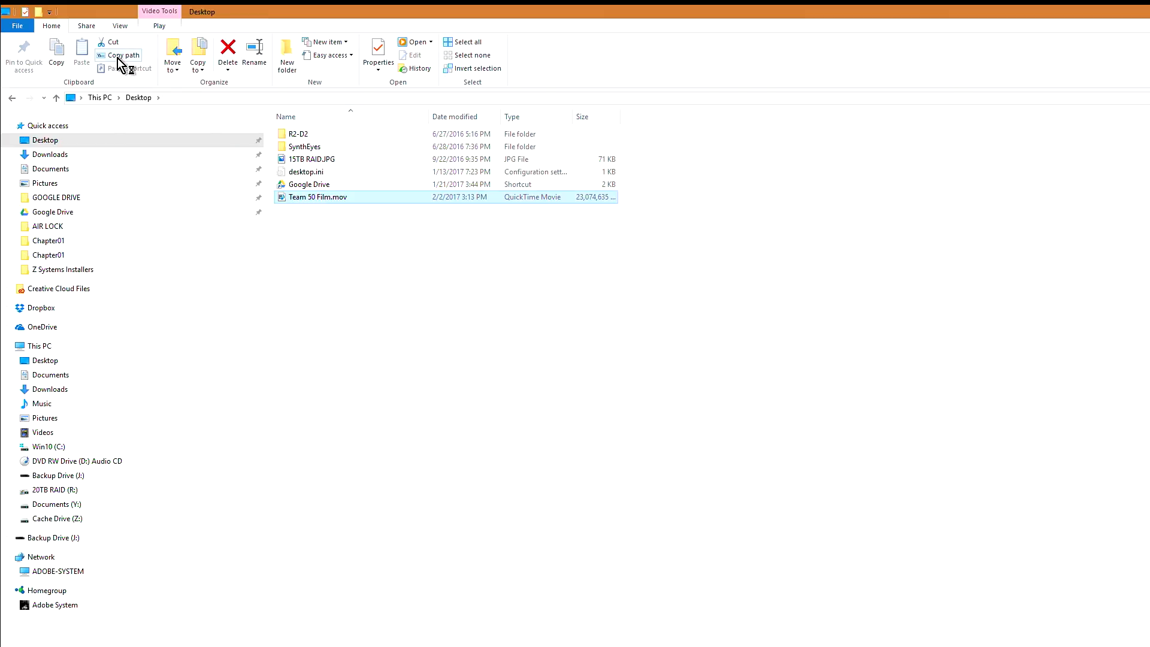
{"action": "left_click", "coordinate": [120, 27]}
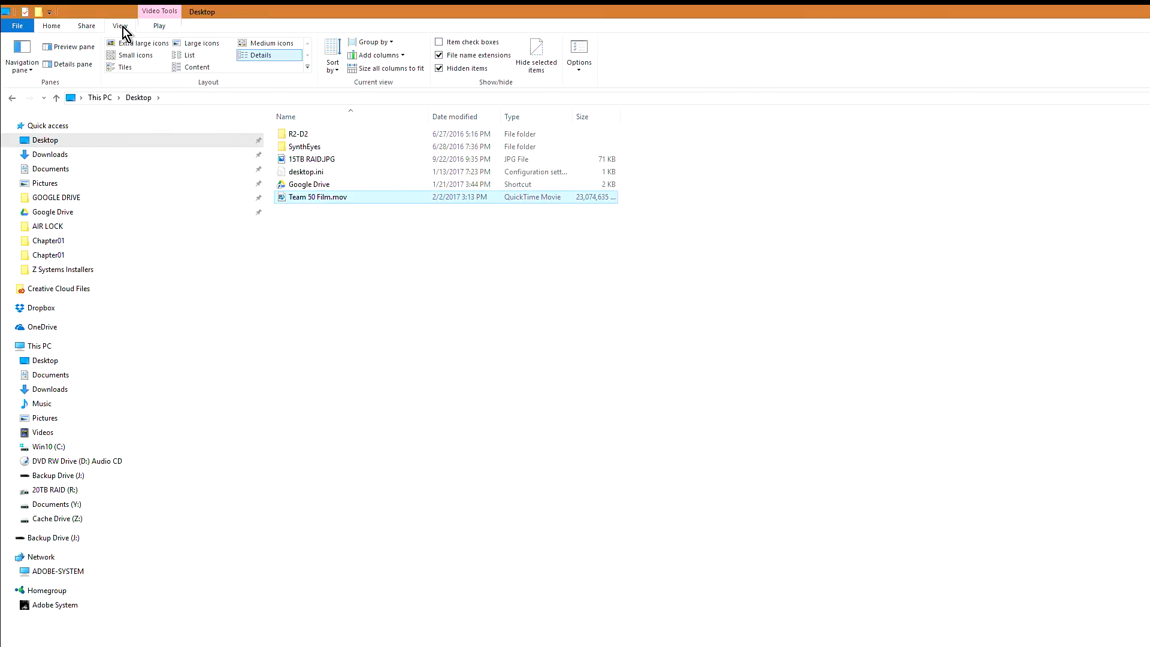
{"action": "left_click", "coordinate": [126, 43]}
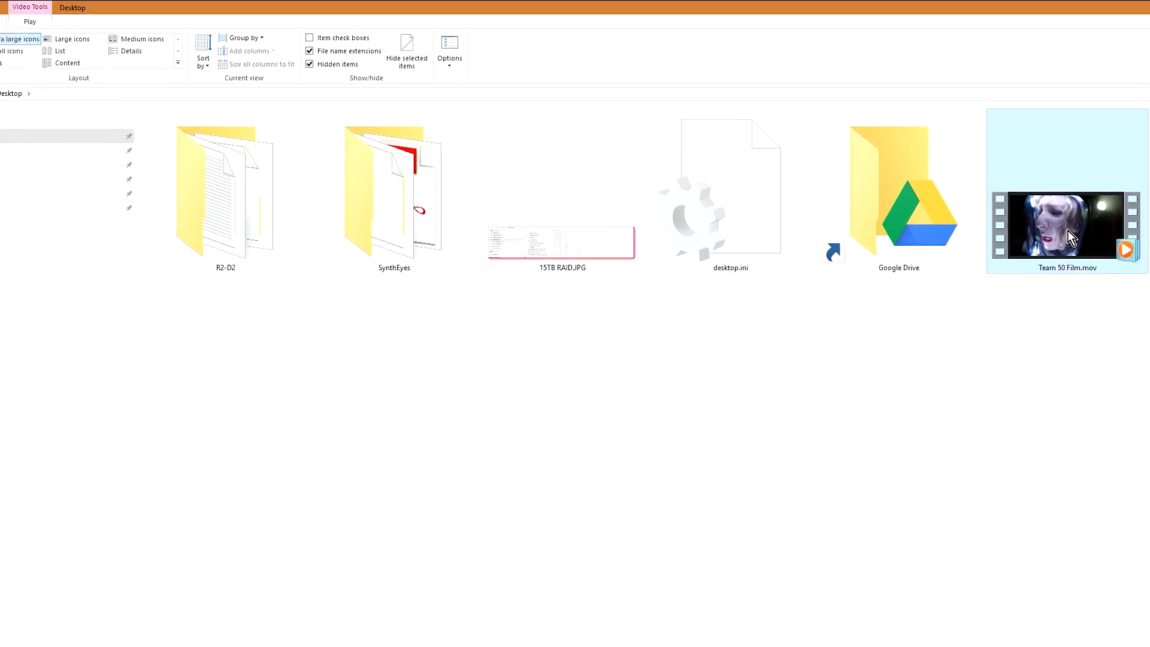
- Examine the general and detailed file properties of Team 50 Film.mov, including its video, audio and file information, and close the properties
{"action": "right_click", "coordinate": [1069, 228]}
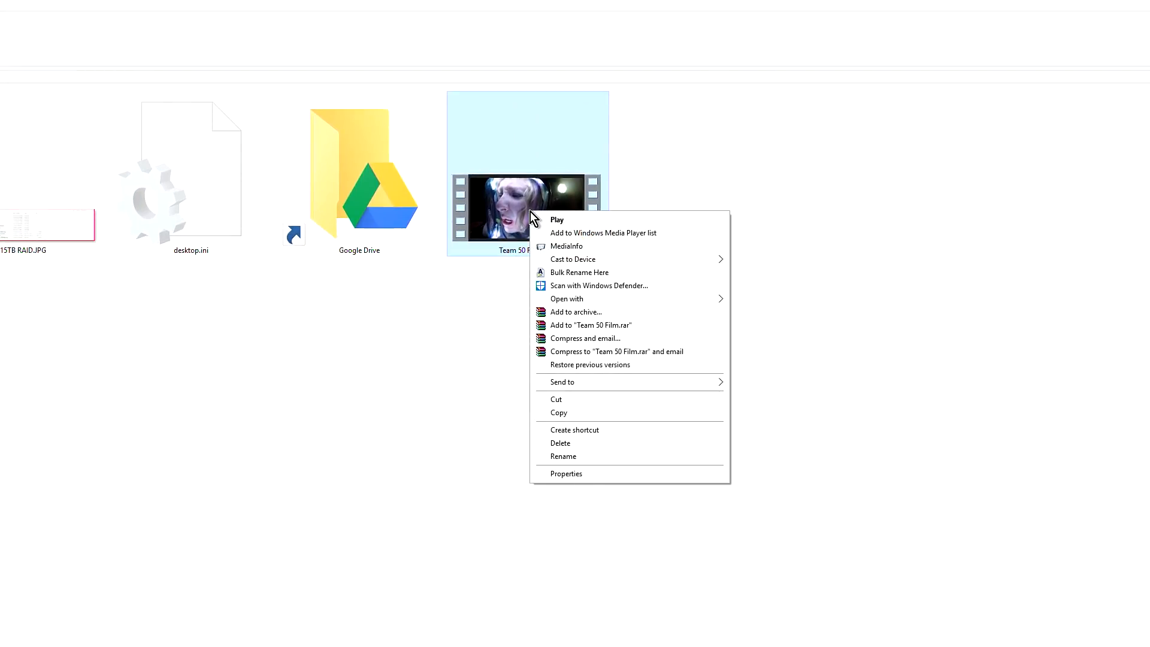
{"action": "left_click", "coordinate": [573, 474]}
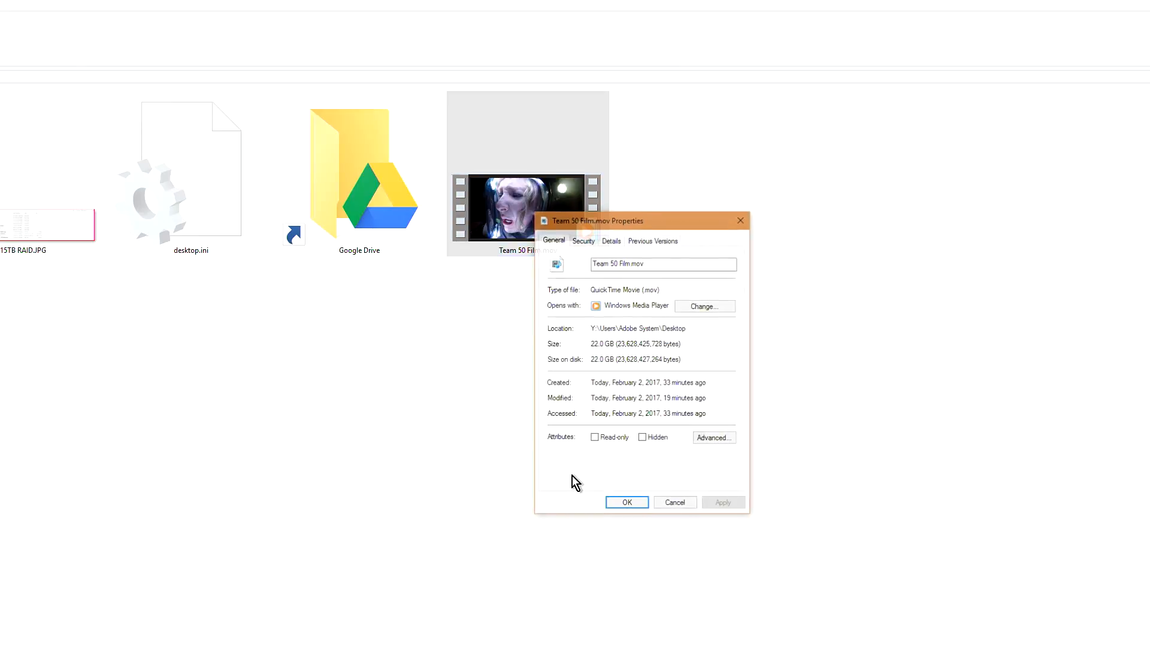
{"action": "left_click", "coordinate": [609, 240]}
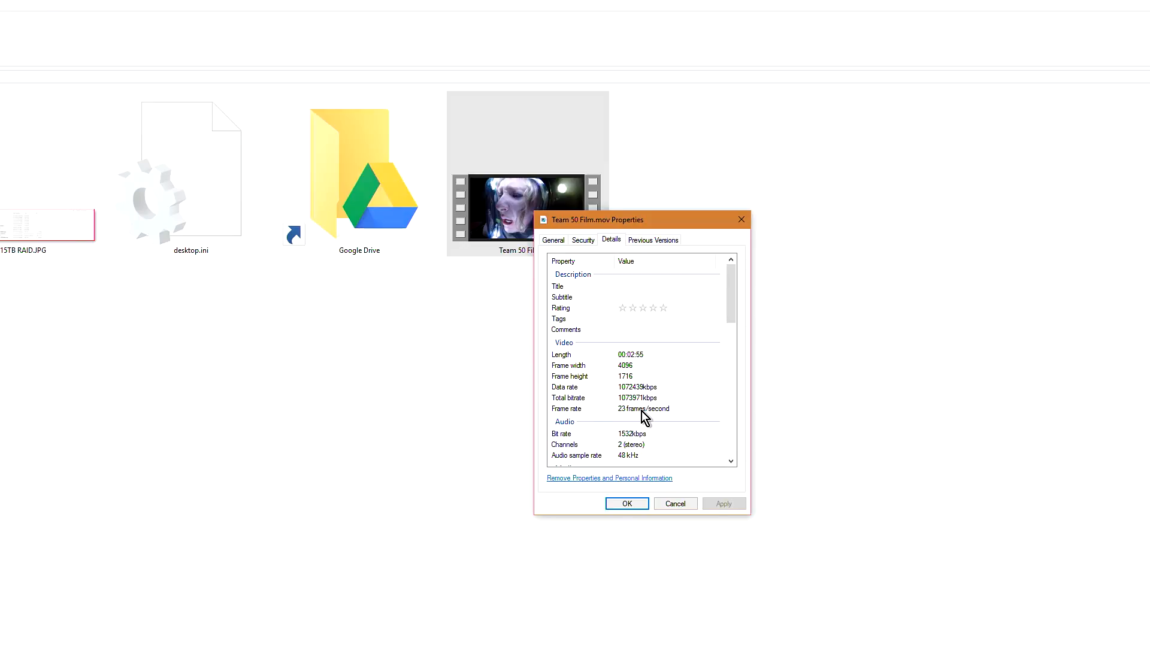
{"action": "scroll", "coordinate": [641, 410], "scroll_direction": "down", "scroll_amount": 1}
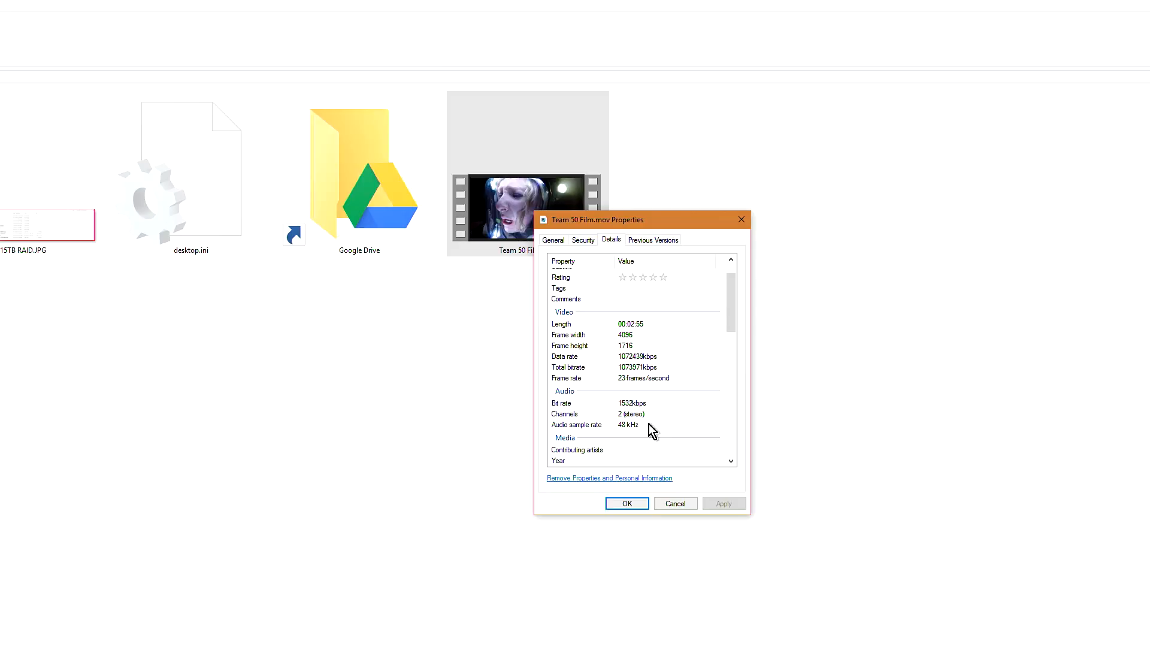
{"action": "scroll", "coordinate": [648, 424], "scroll_direction": "down", "scroll_amount": 2}
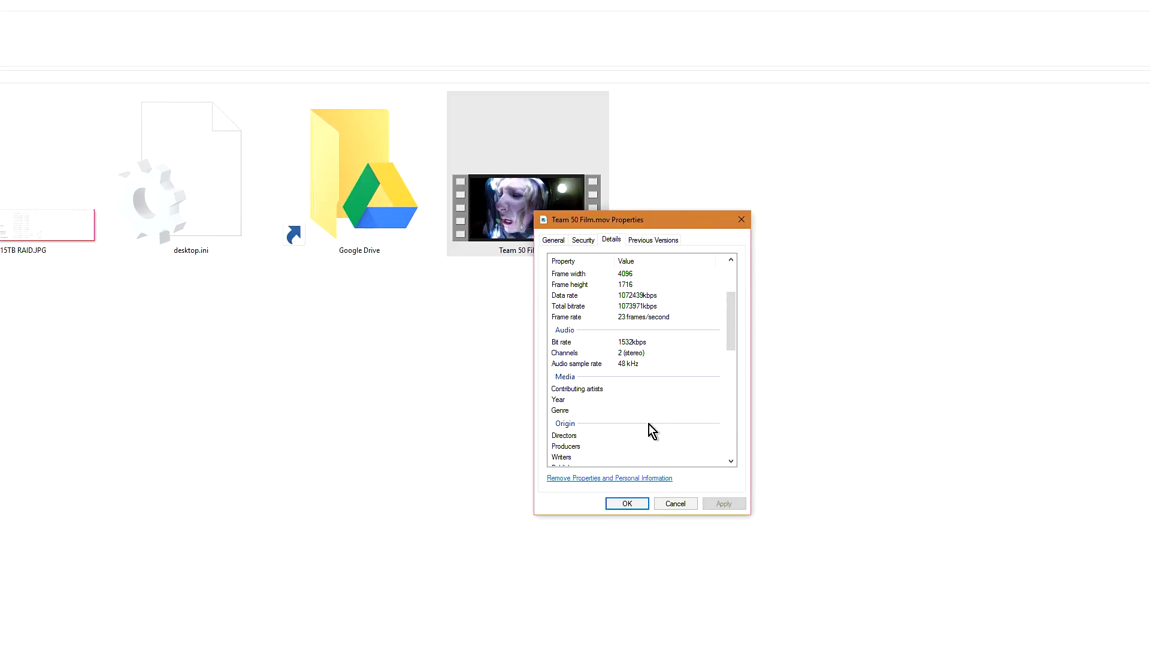
{"action": "scroll", "coordinate": [648, 424], "scroll_direction": "down", "scroll_amount": 9}
{"action": "left_click", "coordinate": [648, 424]}
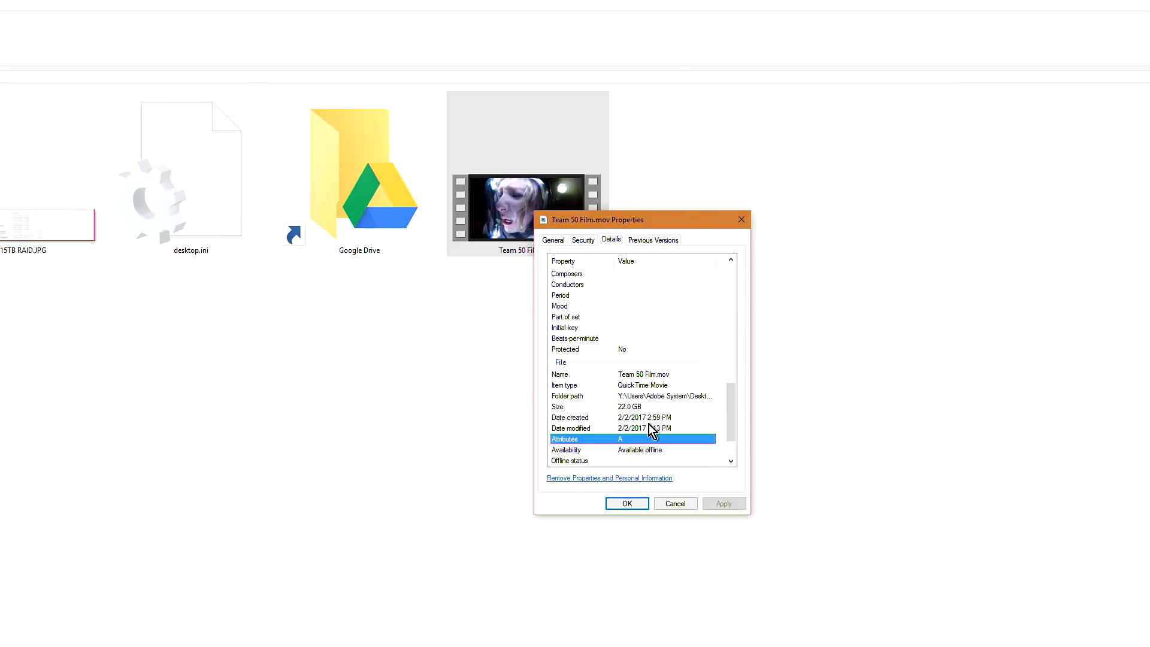
{"action": "scroll", "coordinate": [651, 428], "scroll_direction": "down", "scroll_amount": 2}
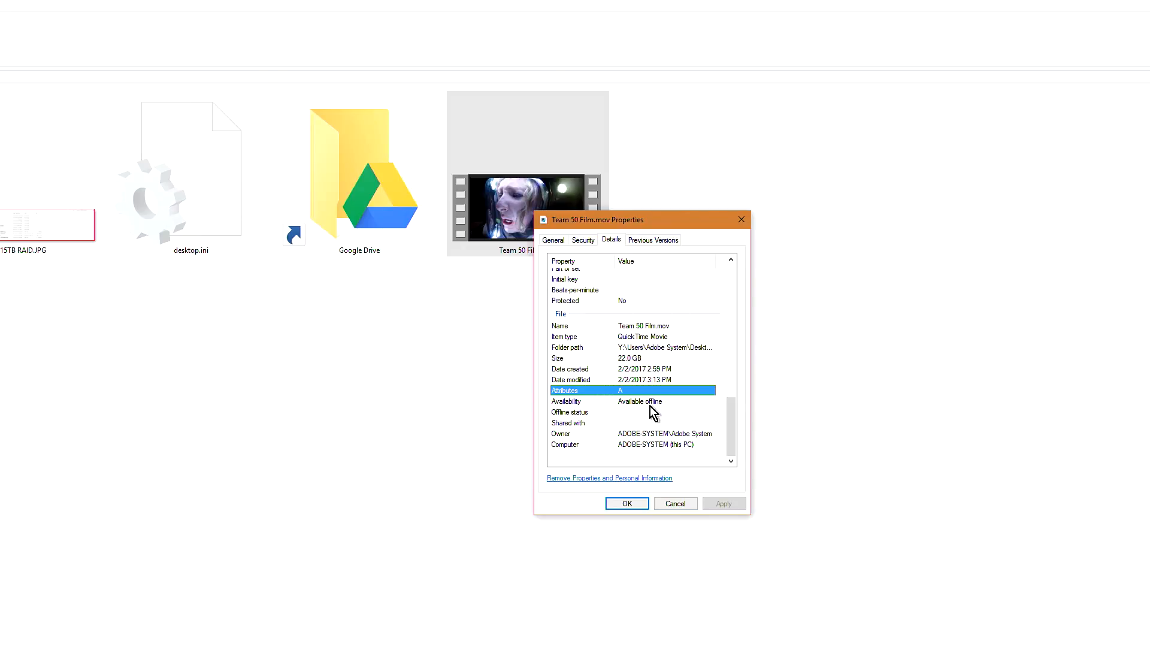
{"action": "left_click", "coordinate": [634, 504]}
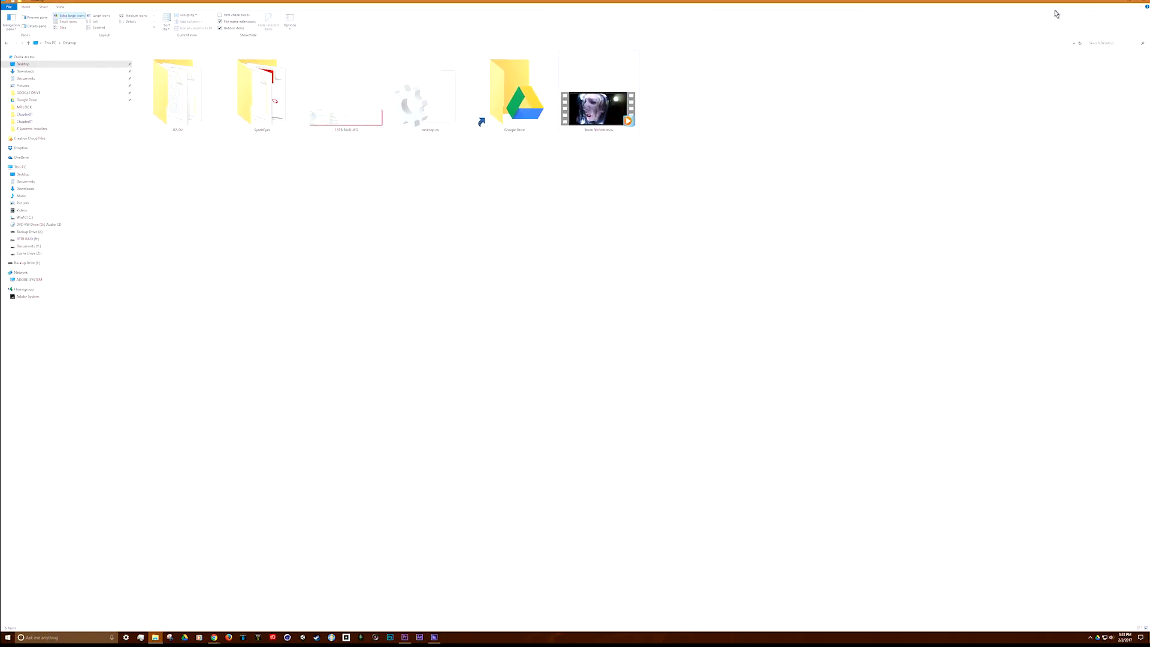
- Minimize the File Explorer window and close Adobe Media Encoder
{"action": "left_click", "coordinate": [1115, 3]}
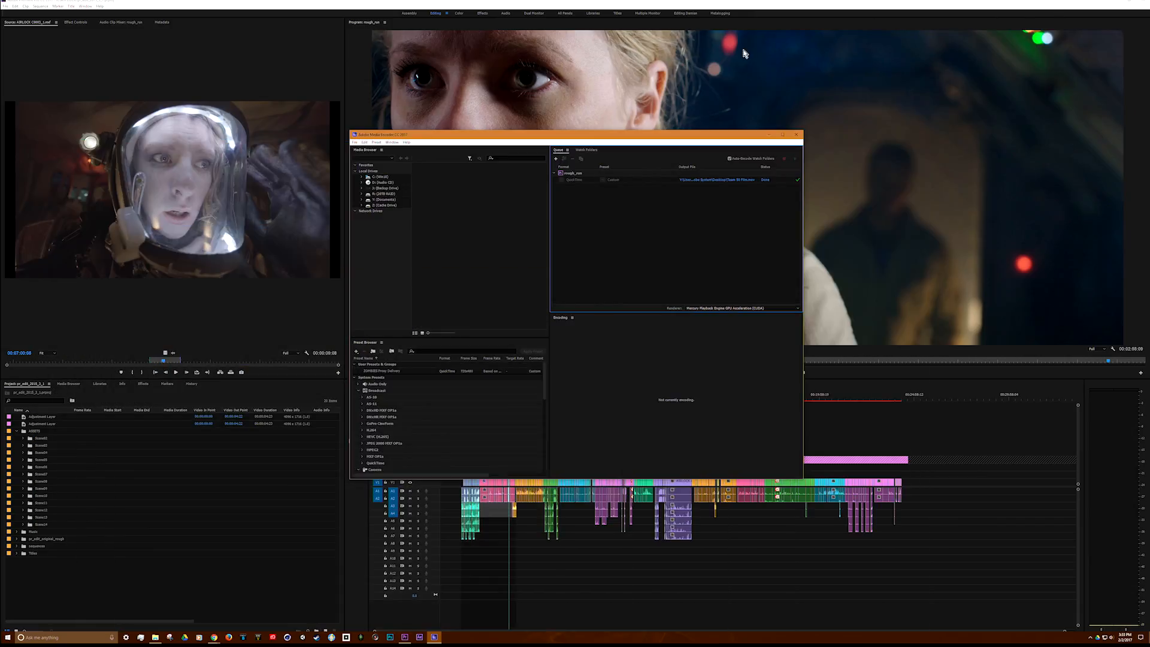
{"action": "left_click", "coordinate": [796, 134]}
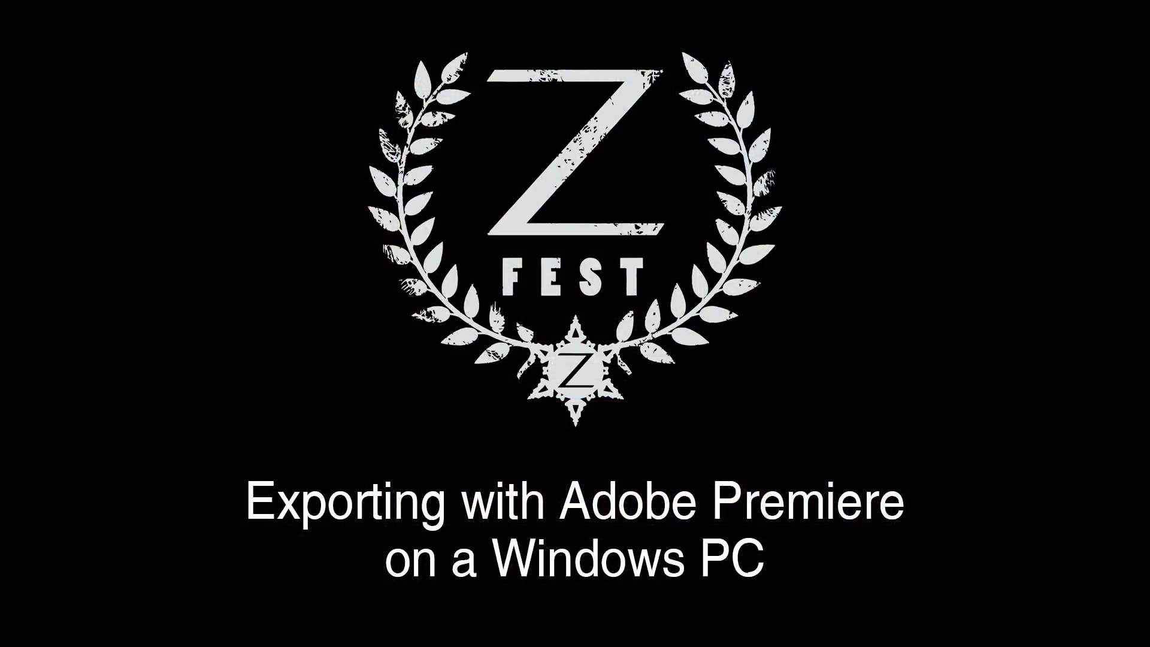